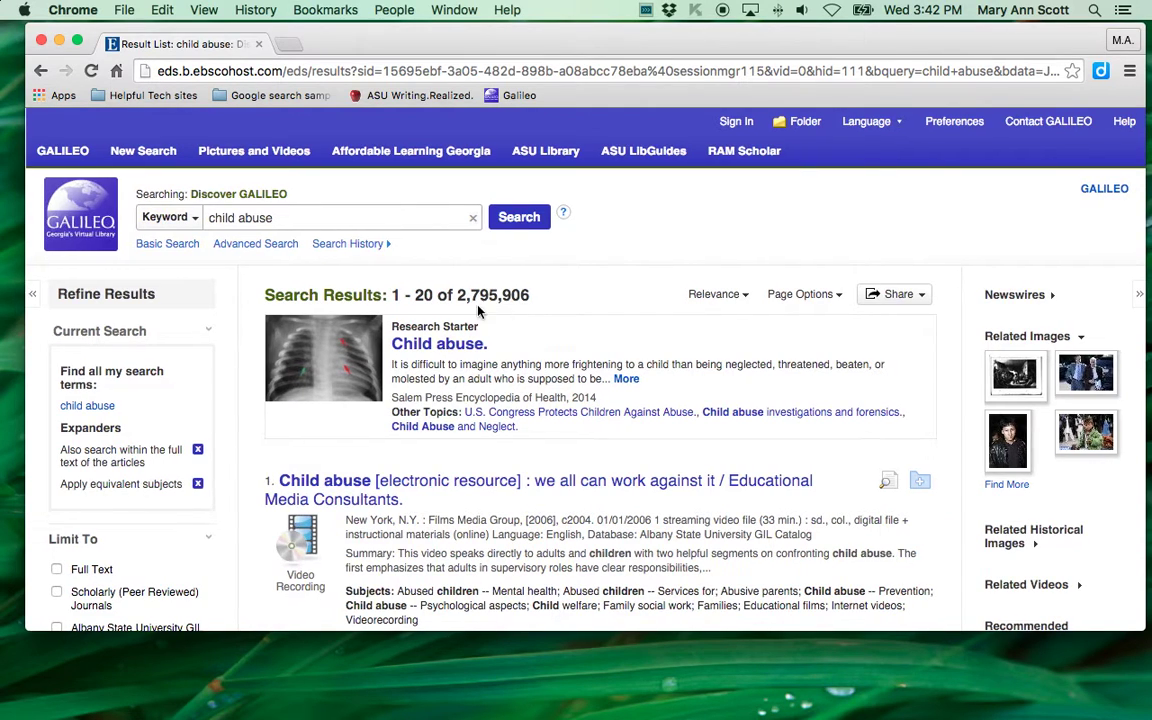
- Look through the first page of child abuse search results, examining the source types, availability and full-text links of the listed items
scroll(392, 312, down, 5)
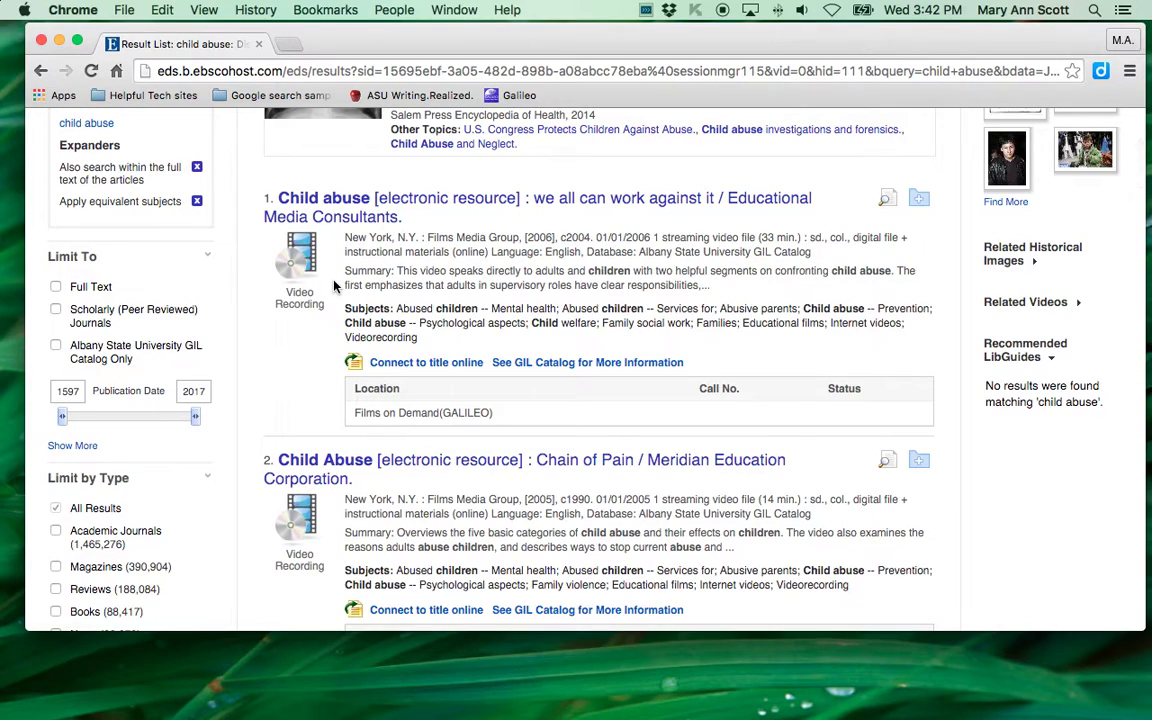
scroll(299, 291, down, 5)
scroll(299, 291, down, 10)
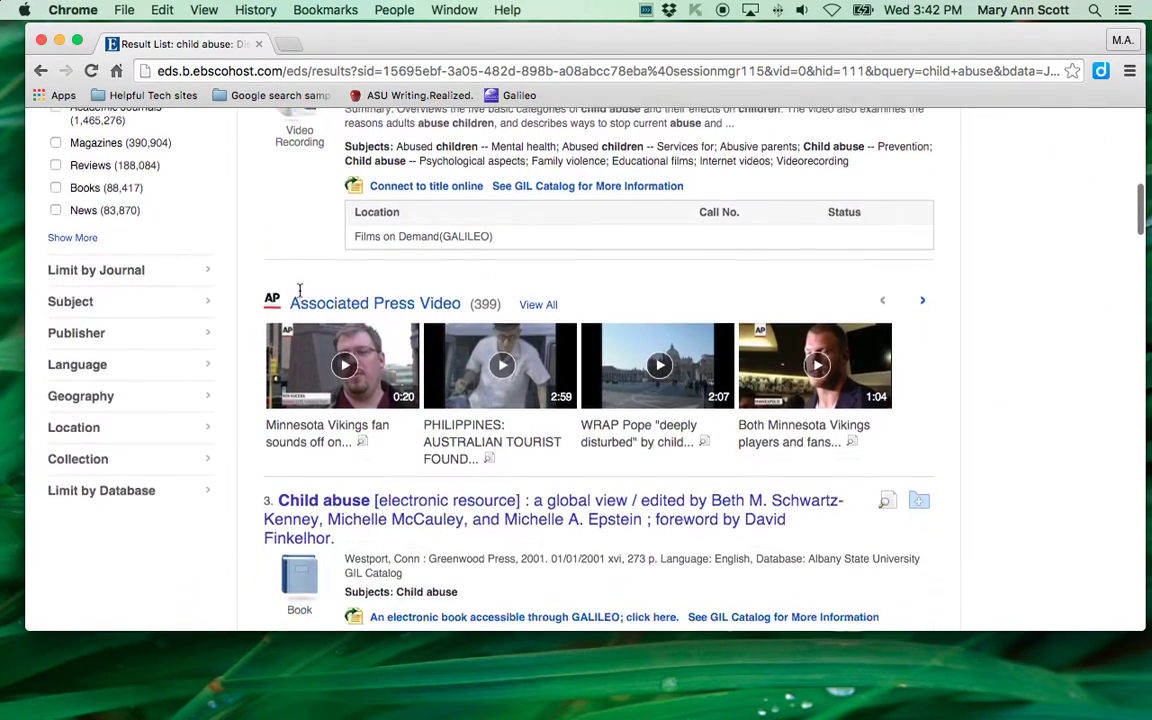
scroll(299, 291, down, 9)
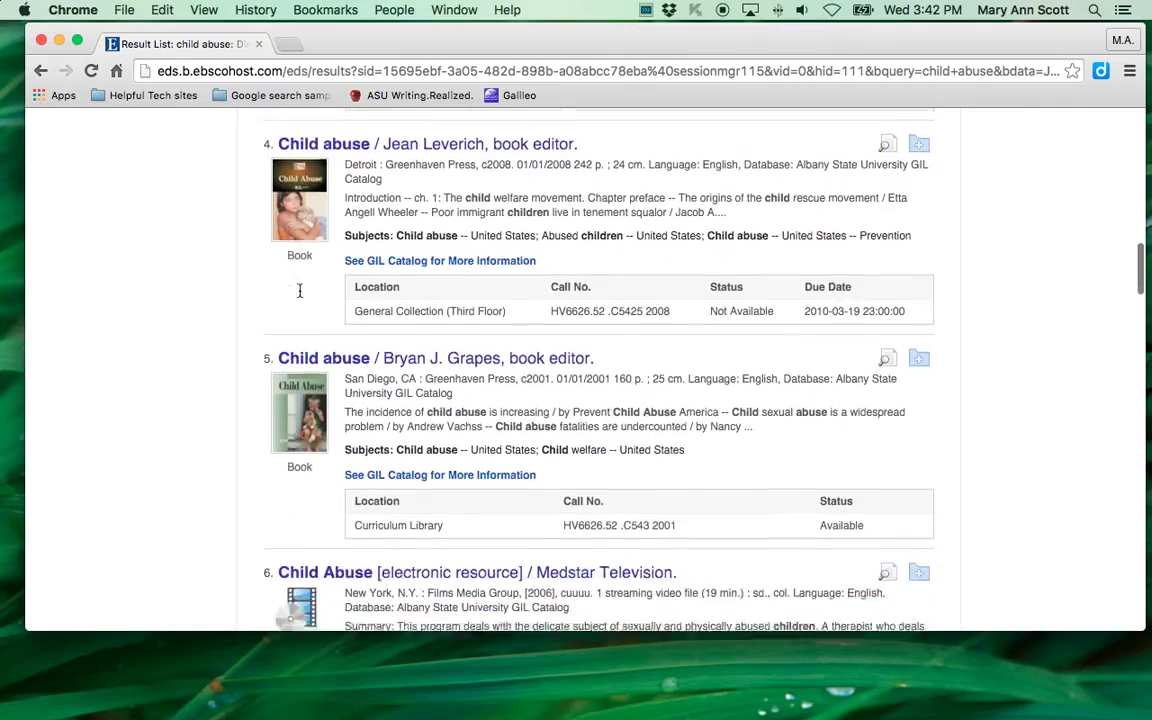
scroll(299, 296, down, 14)
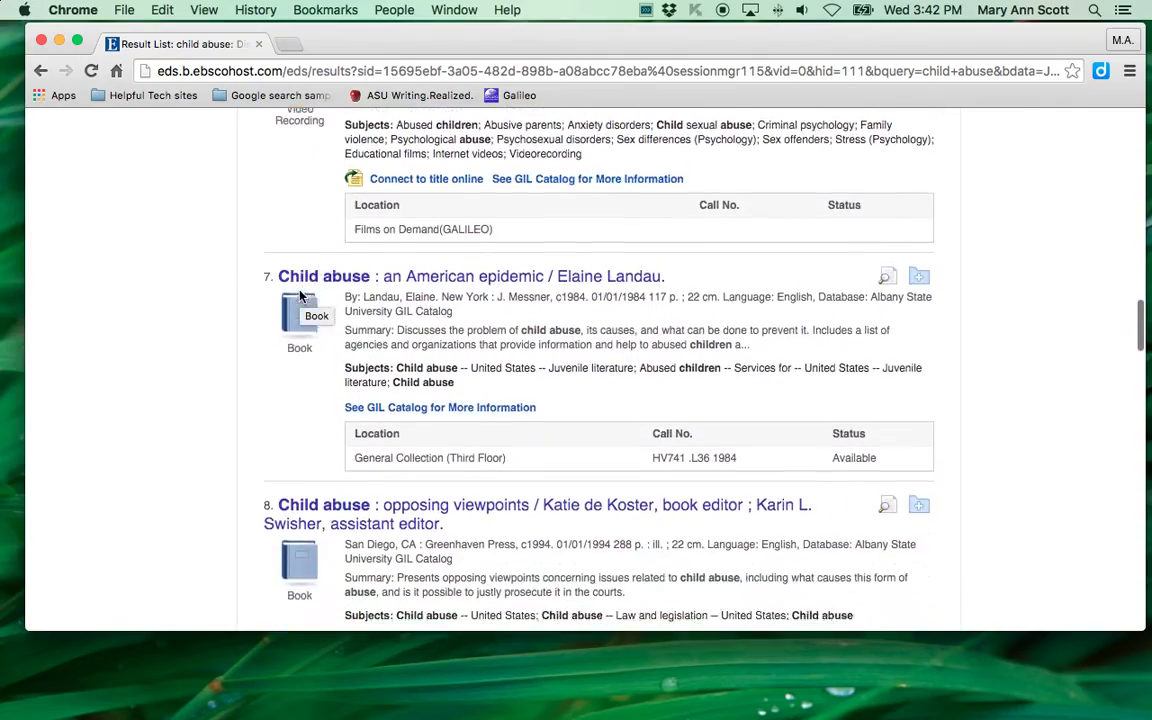
scroll(299, 296, down, 13)
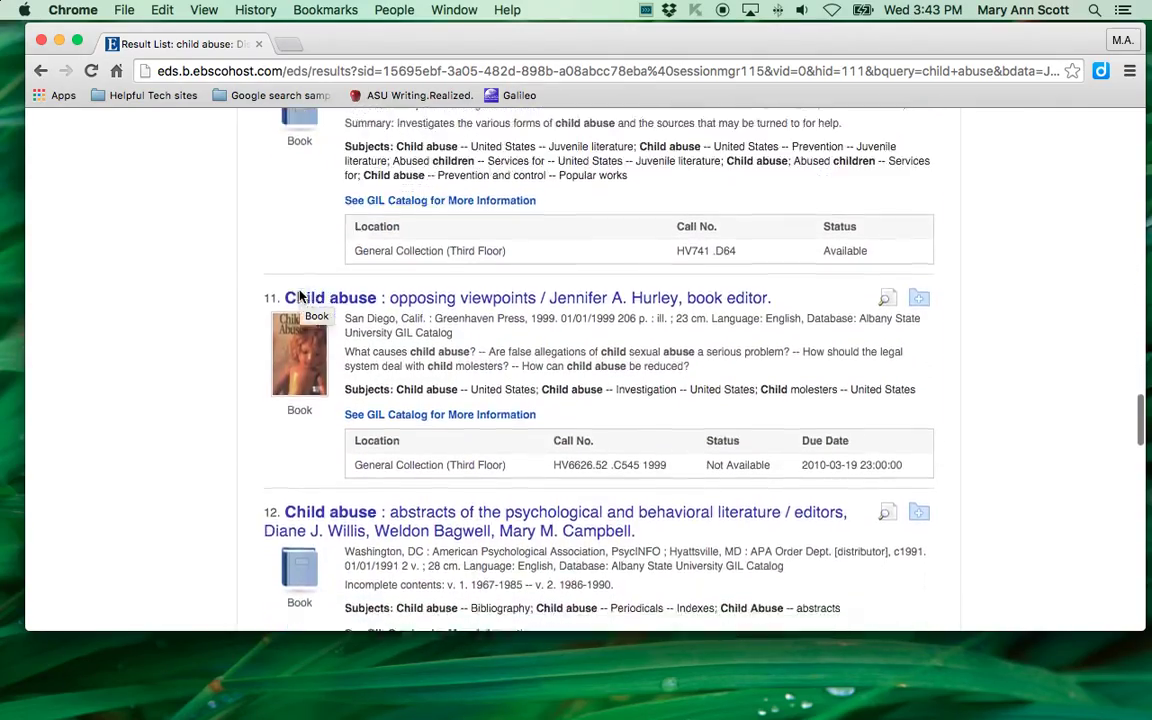
scroll(299, 296, down, 9)
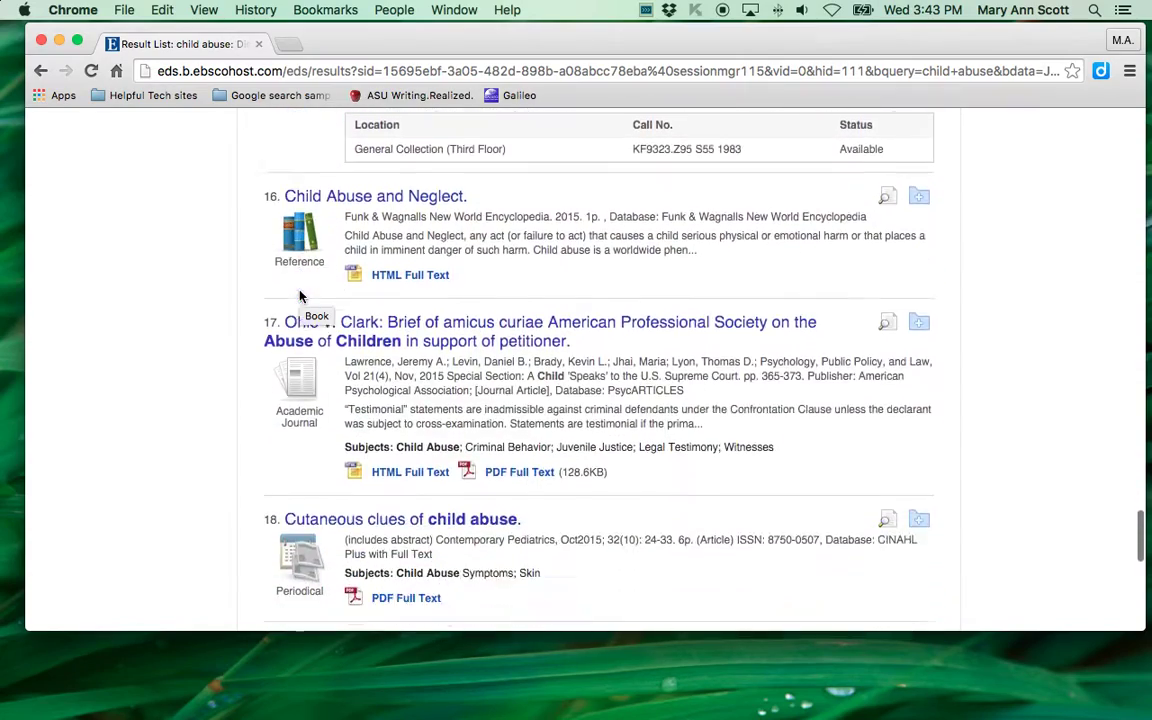
scroll(299, 296, up, 2)
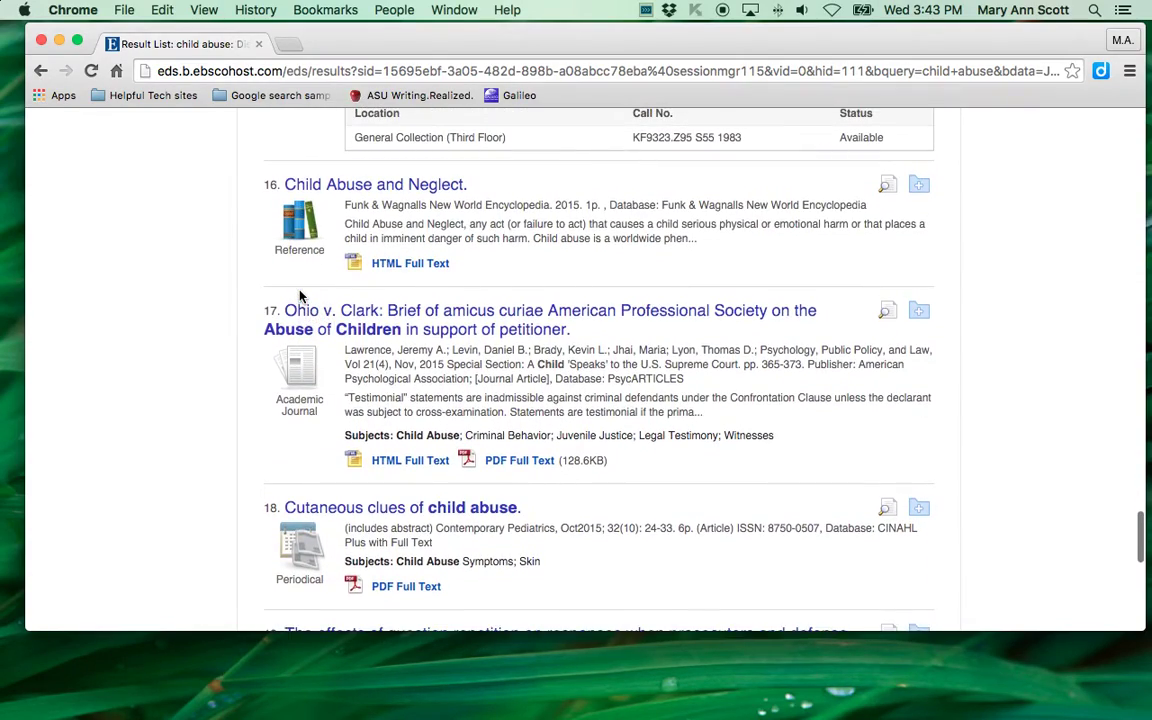
scroll(296, 292, down, 2)
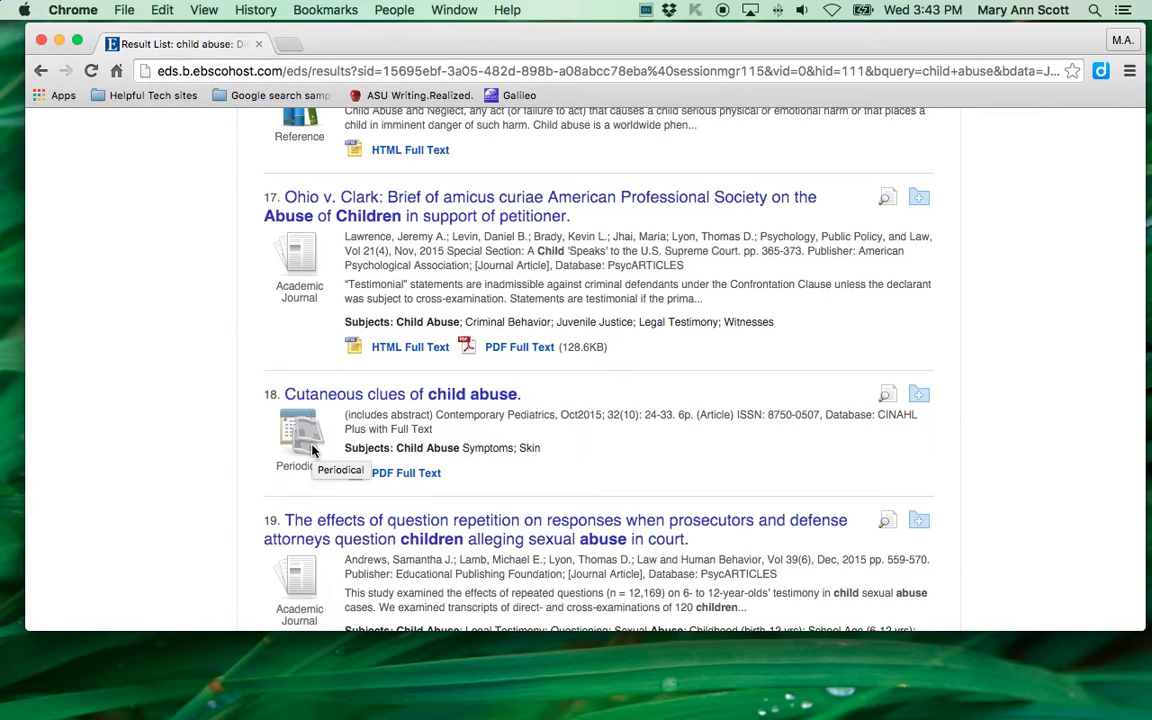
scroll(311, 451, down, 3)
scroll(311, 451, up, 8)
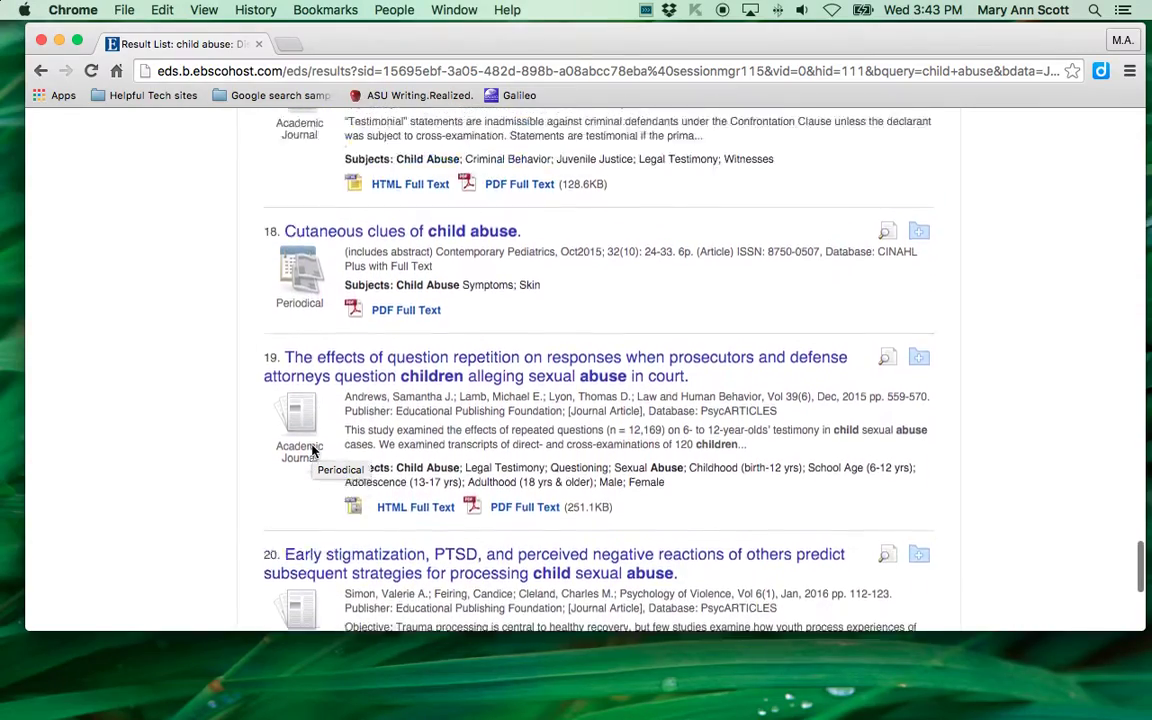
scroll(311, 451, up, 12)
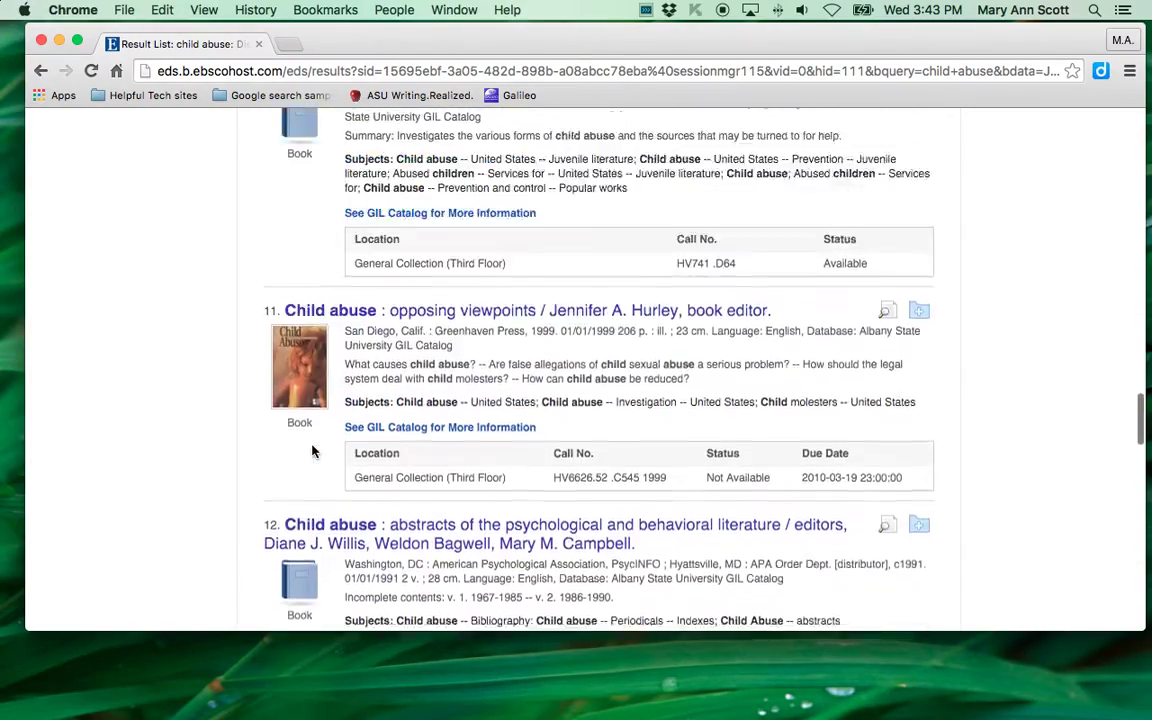
scroll(311, 451, up, 15)
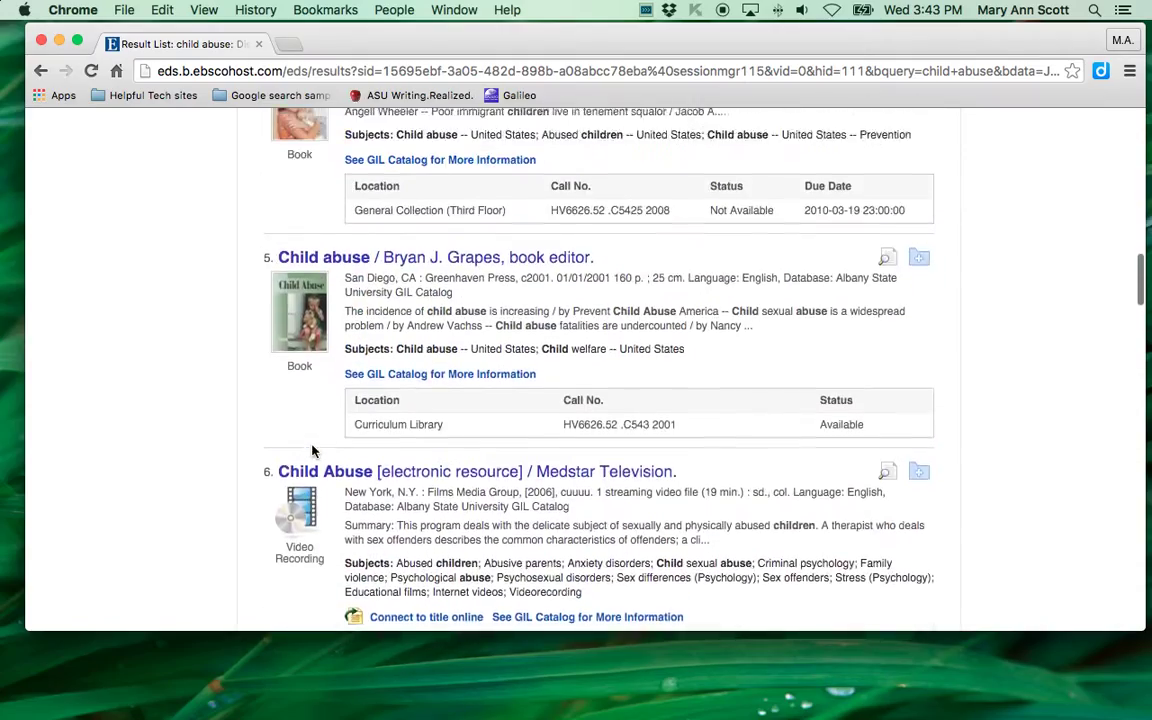
scroll(311, 451, up, 12)
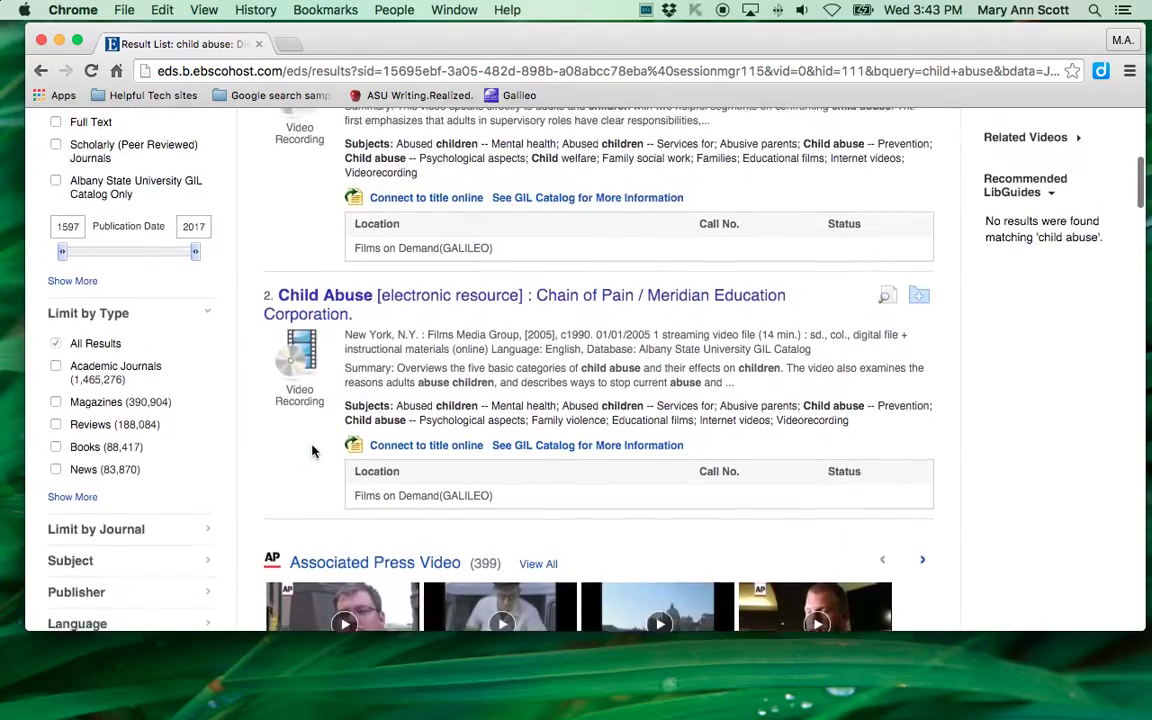
scroll(311, 451, up, 8)
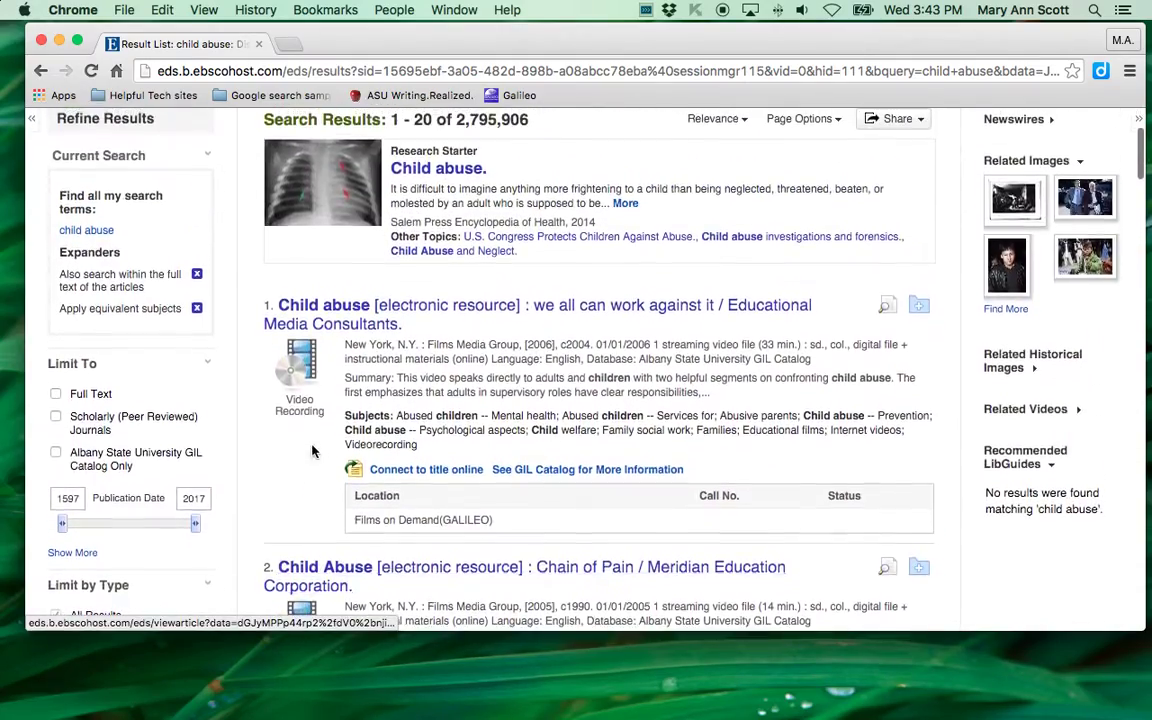
scroll(311, 451, up, 3)
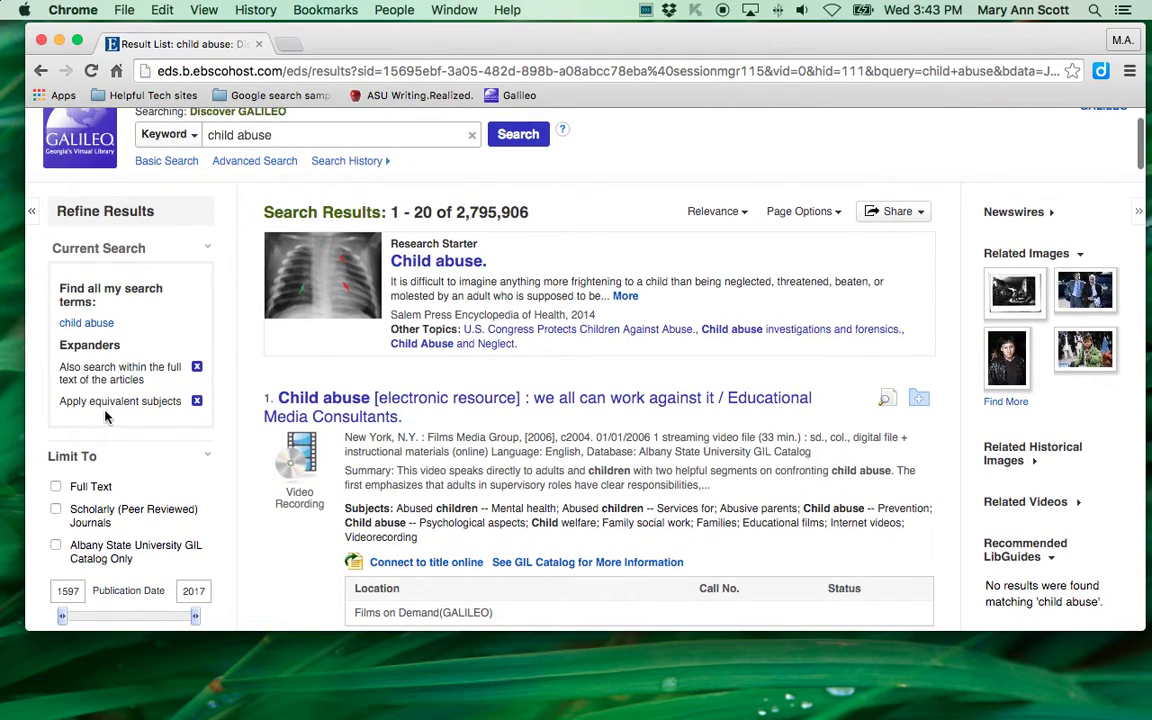
- Limit the child abuse search results to Full Text items and Scholarly (Peer Reviewed) Journals
scroll(104, 405, down, 5)
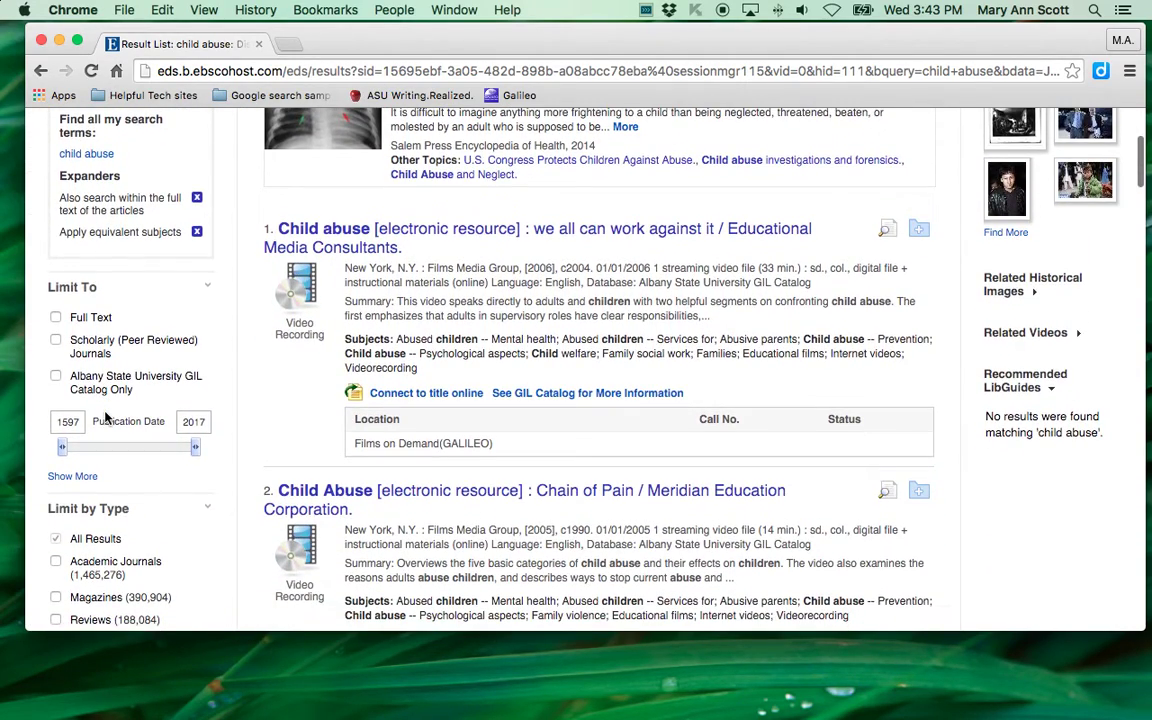
scroll(70, 330, down, 1)
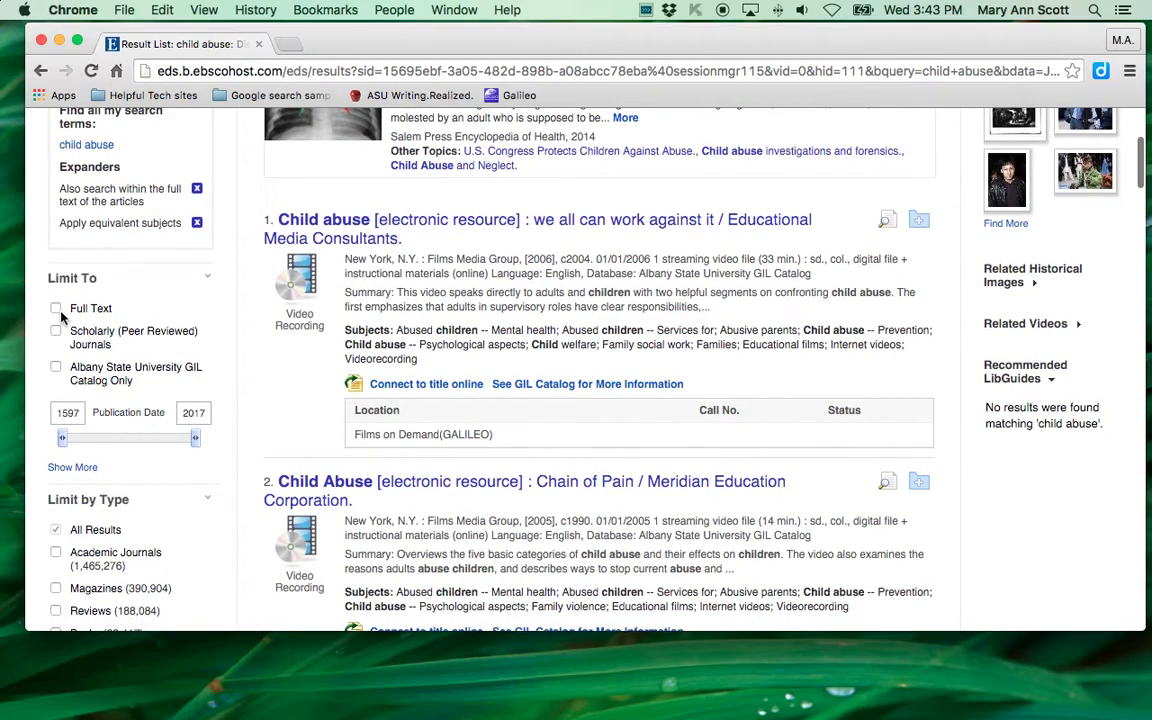
click(56, 310)
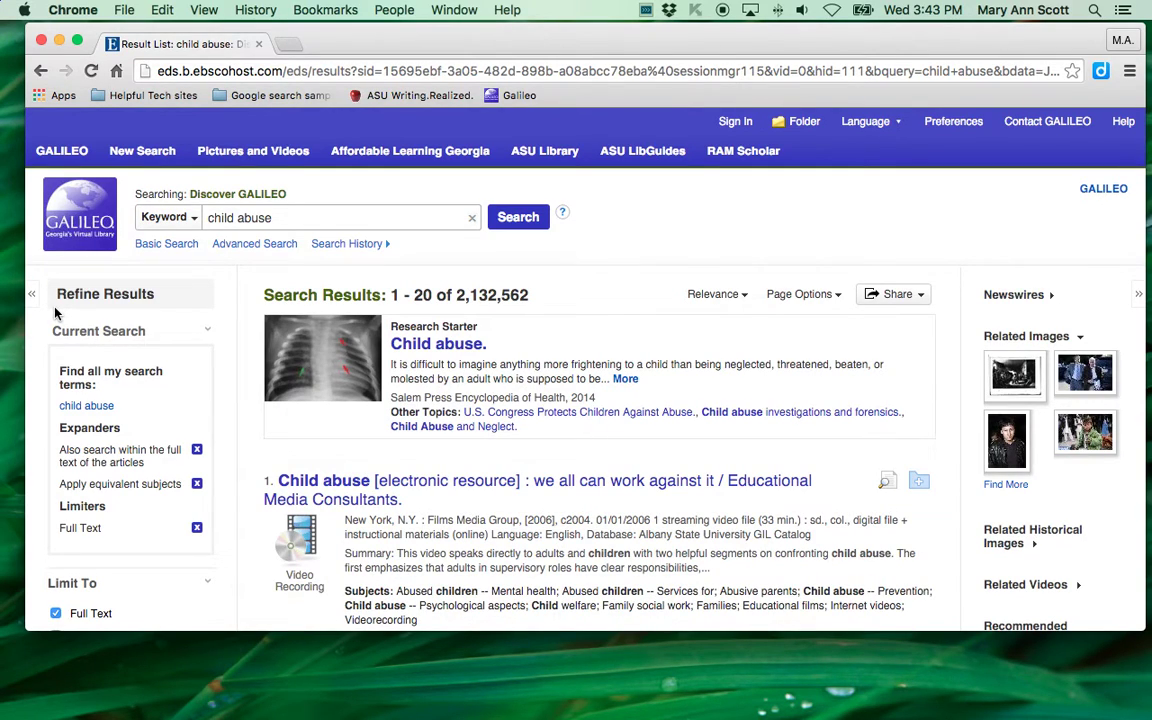
scroll(100, 287, down, 5)
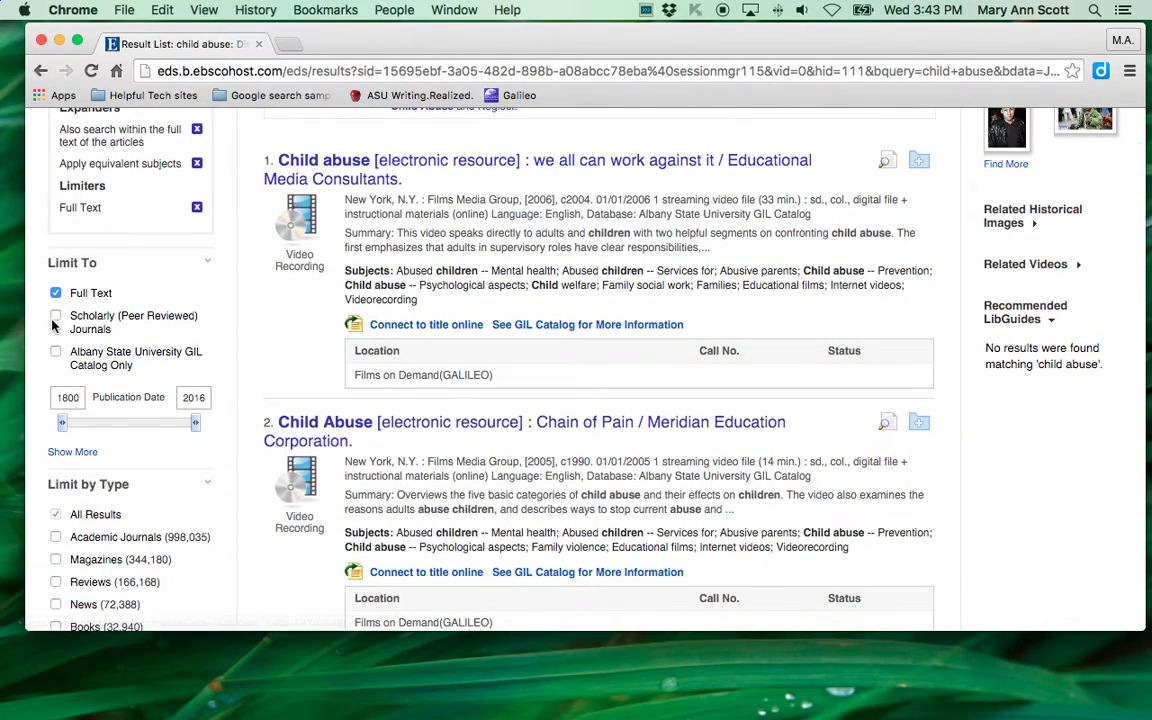
scroll(57, 321, down, 1)
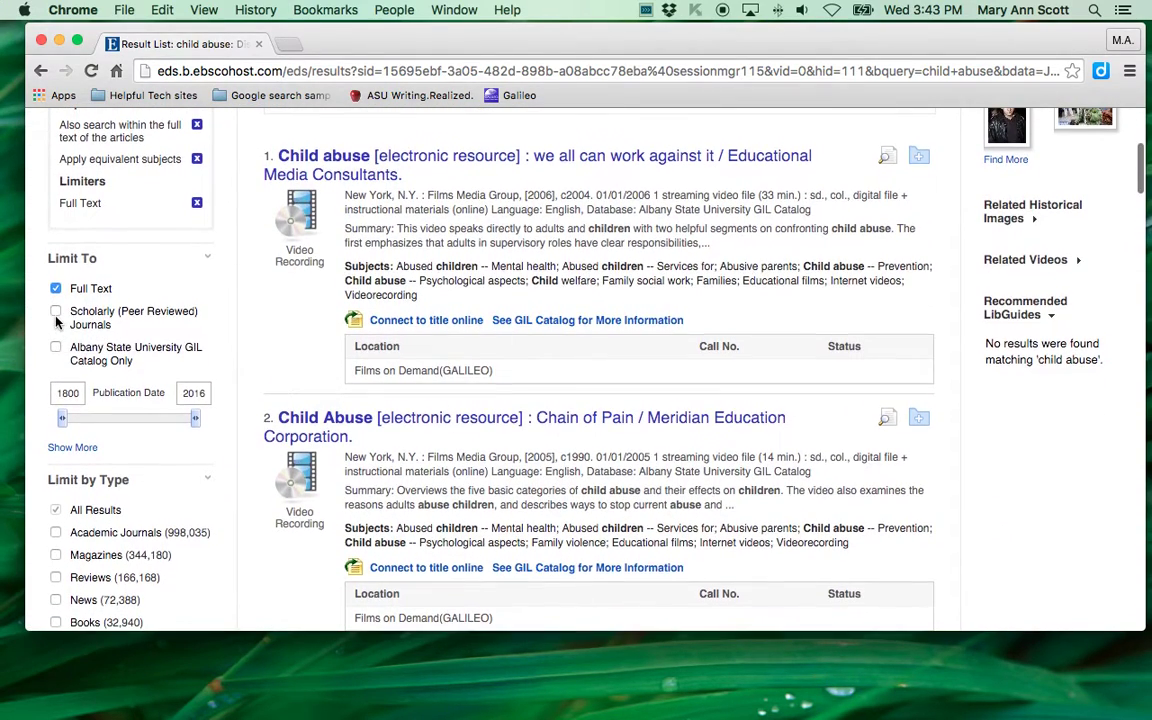
click(56, 313)
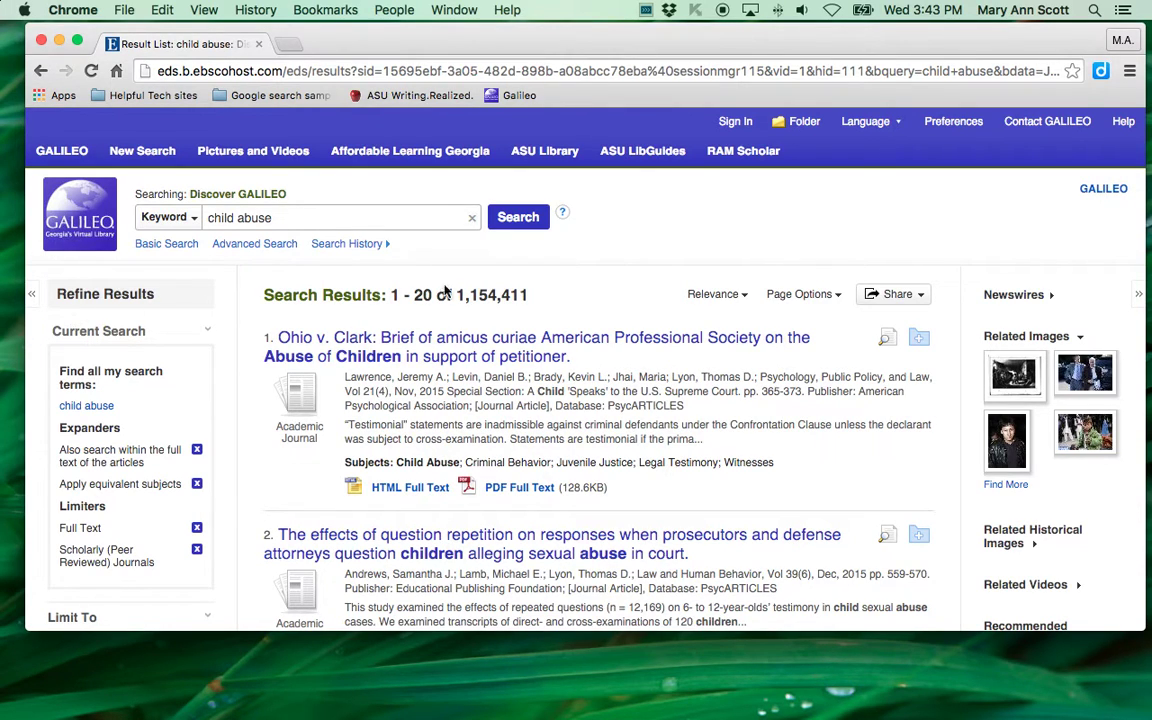
- Narrow the publication date range of the results so that it starts in 2006
scroll(484, 298, down, 6)
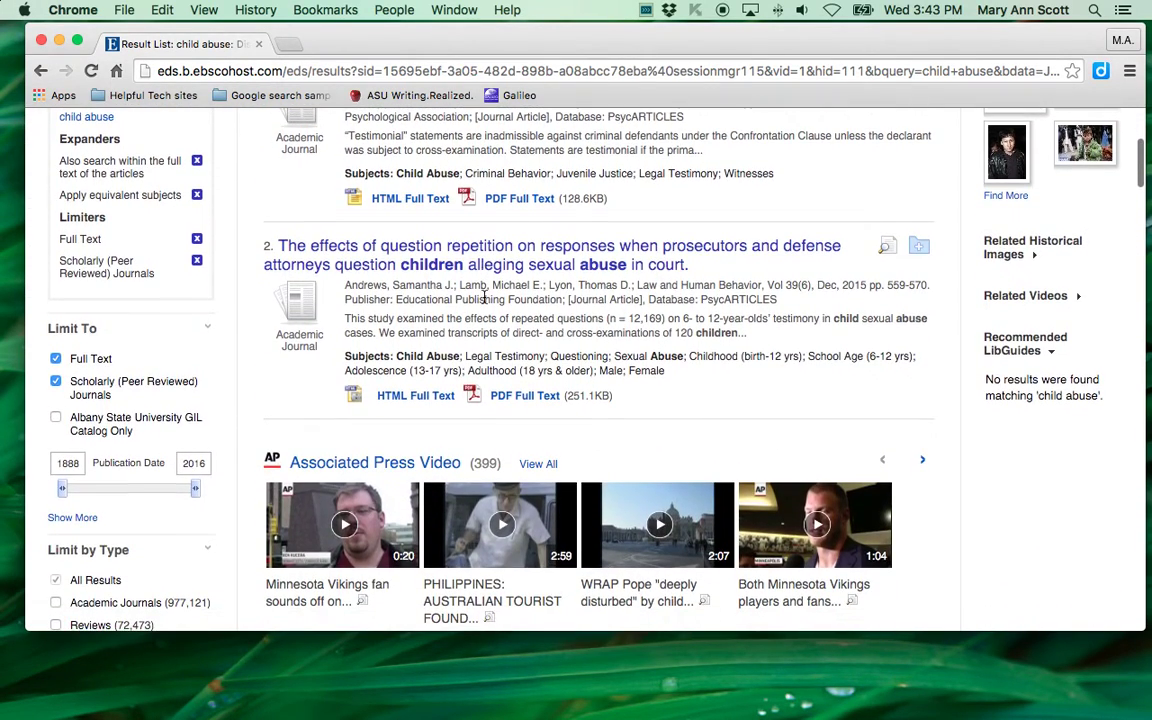
scroll(484, 298, up, 5)
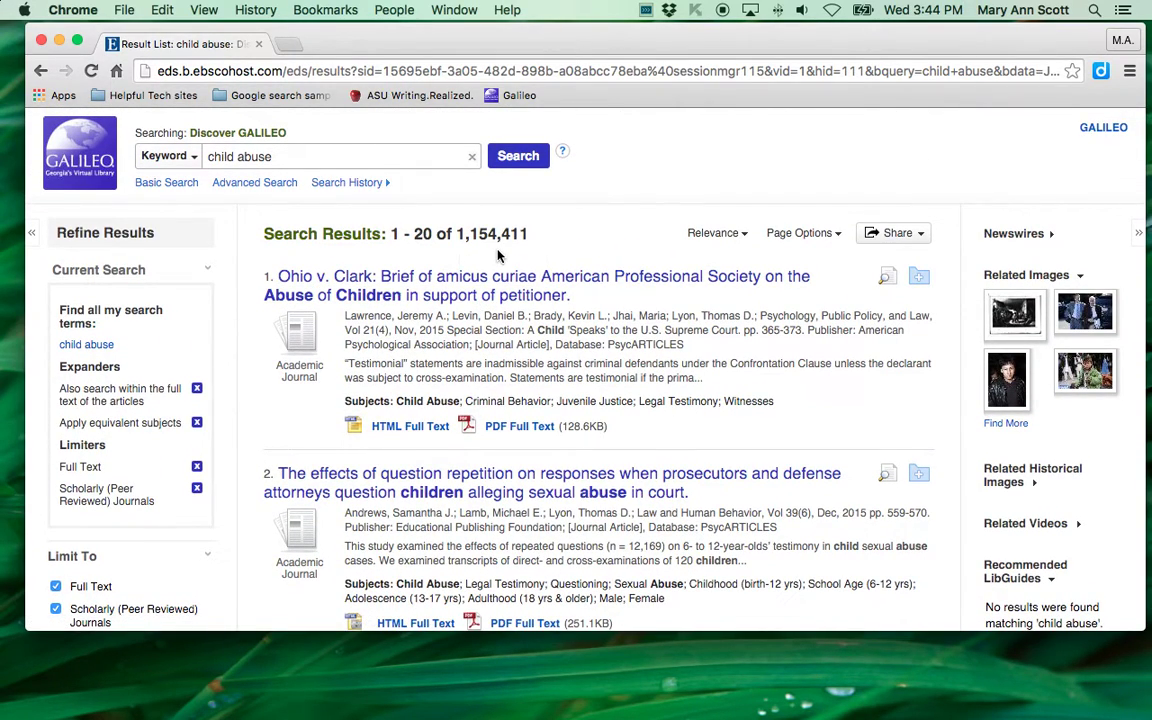
scroll(315, 340, down, 3)
scroll(315, 338, down, 4)
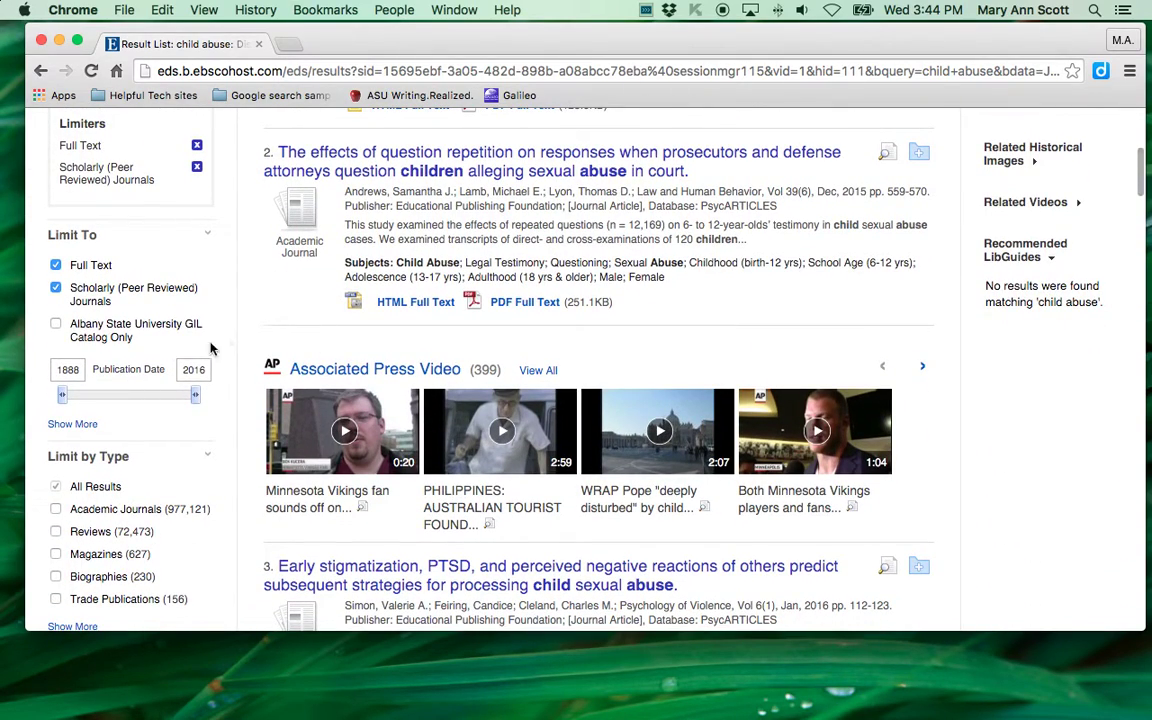
click(62, 397)
drag(62, 397, 187, 402)
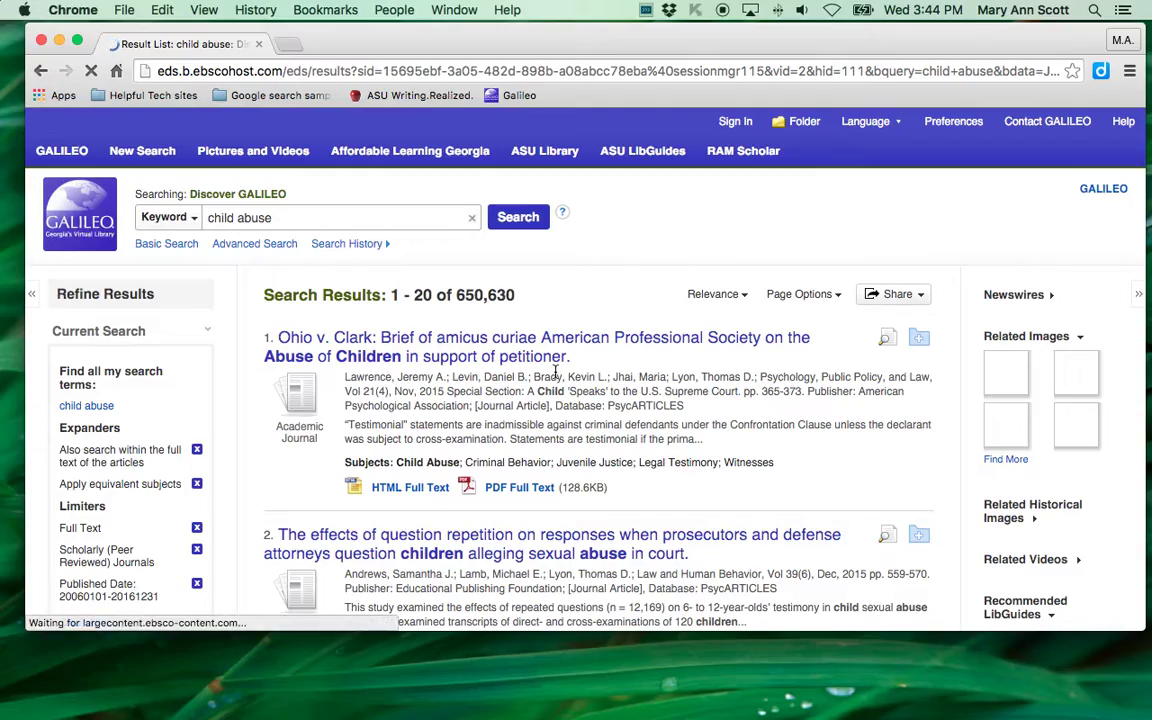
- Expand the Geography filter and restrict the results to united states
scroll(556, 372, down, 10)
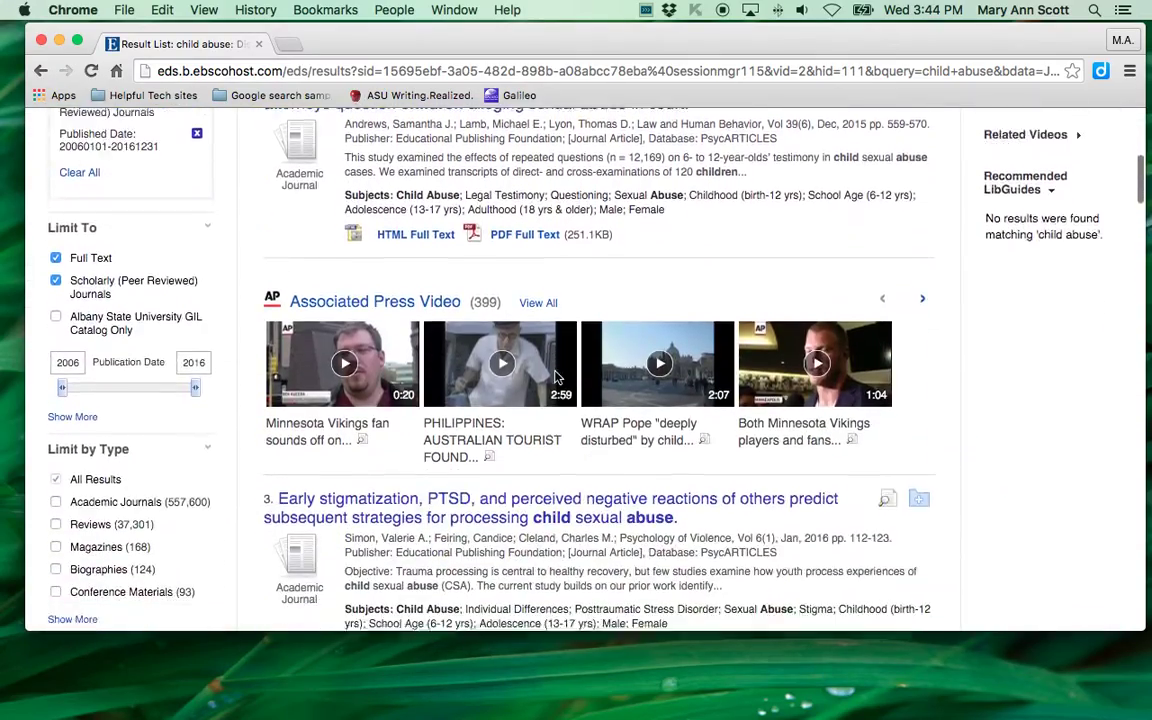
scroll(556, 376, down, 4)
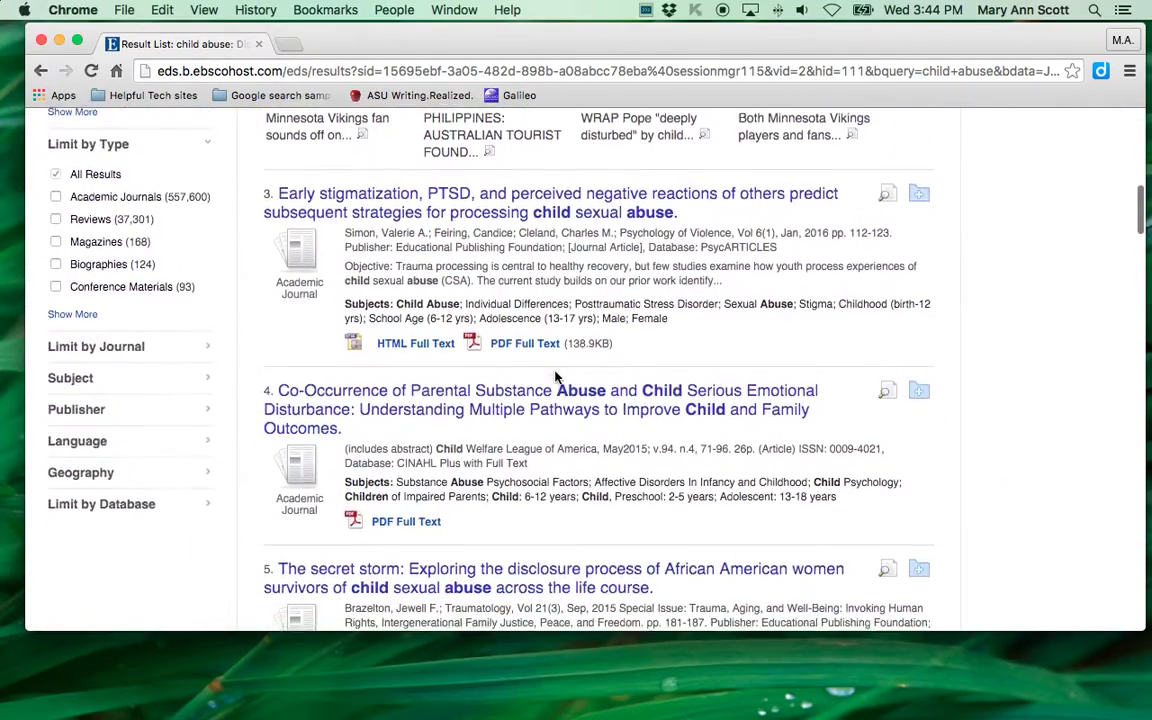
scroll(556, 377, down, 2)
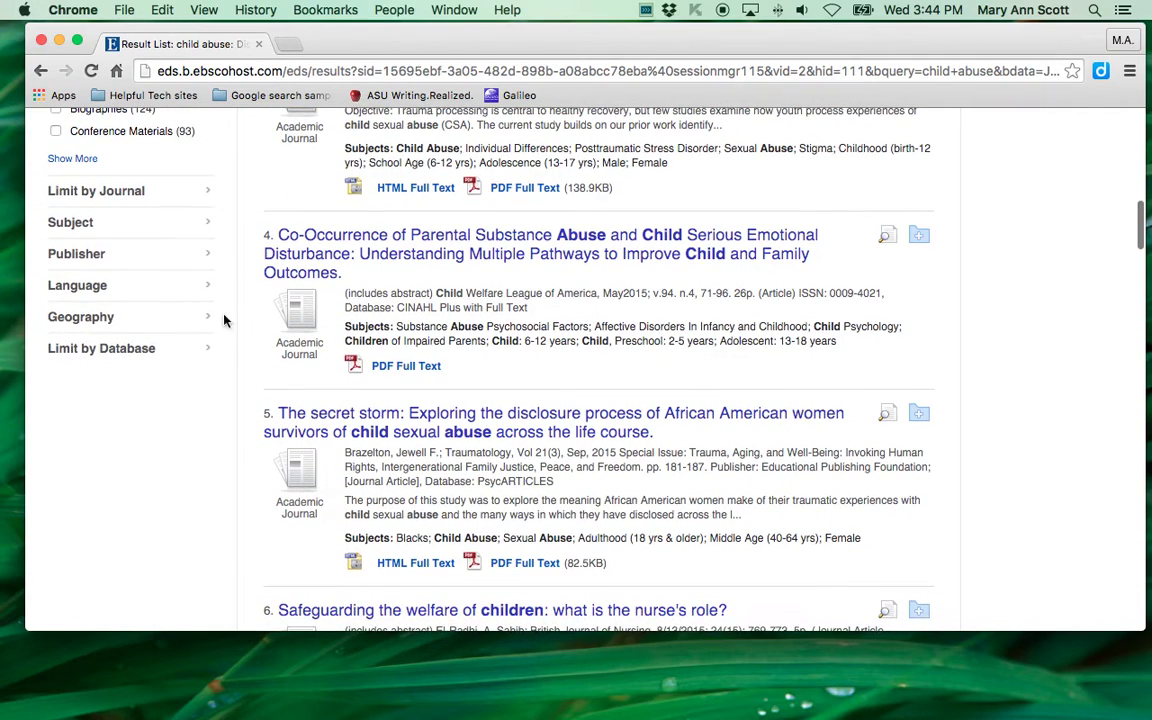
click(81, 318)
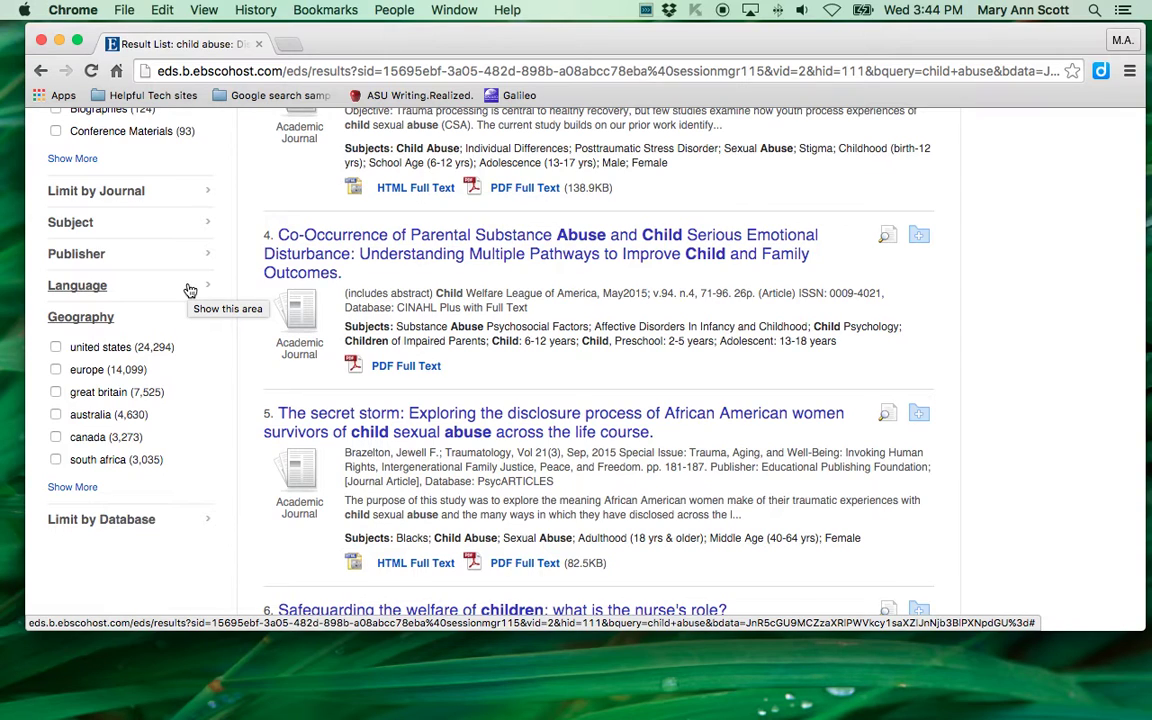
click(56, 347)
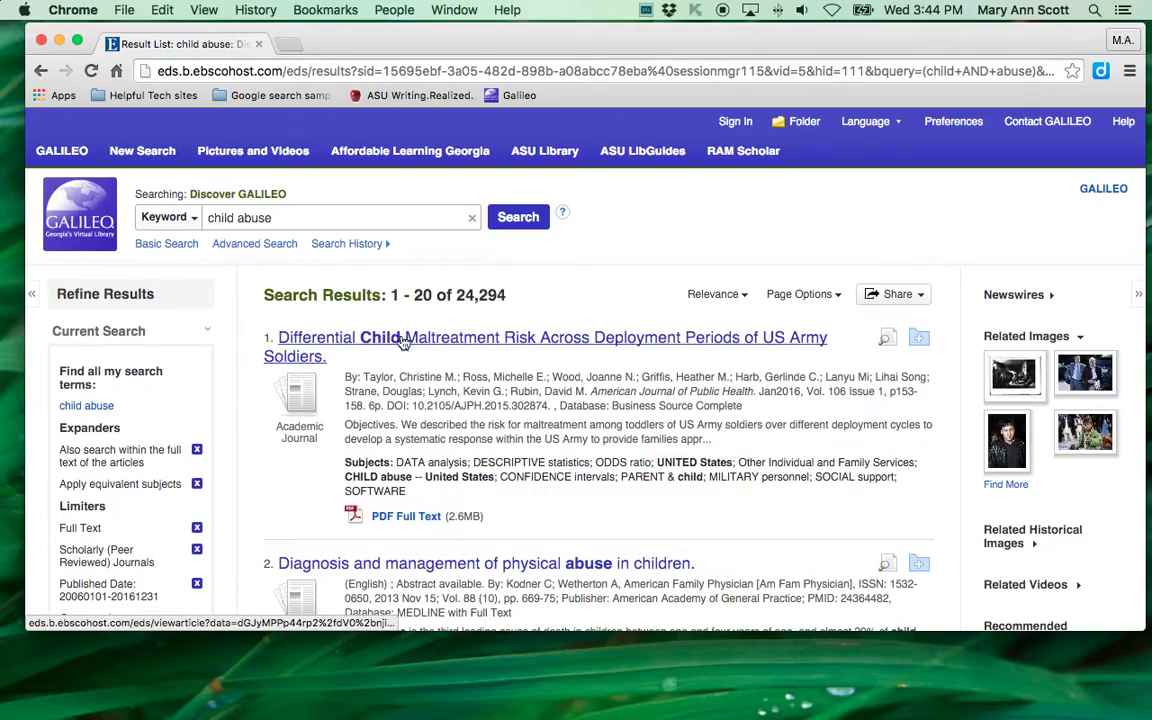
- Review the narrowed list of articles, examining their summaries, subjects and PDF full-text links along with the applied limiters
scroll(483, 335, down, 10)
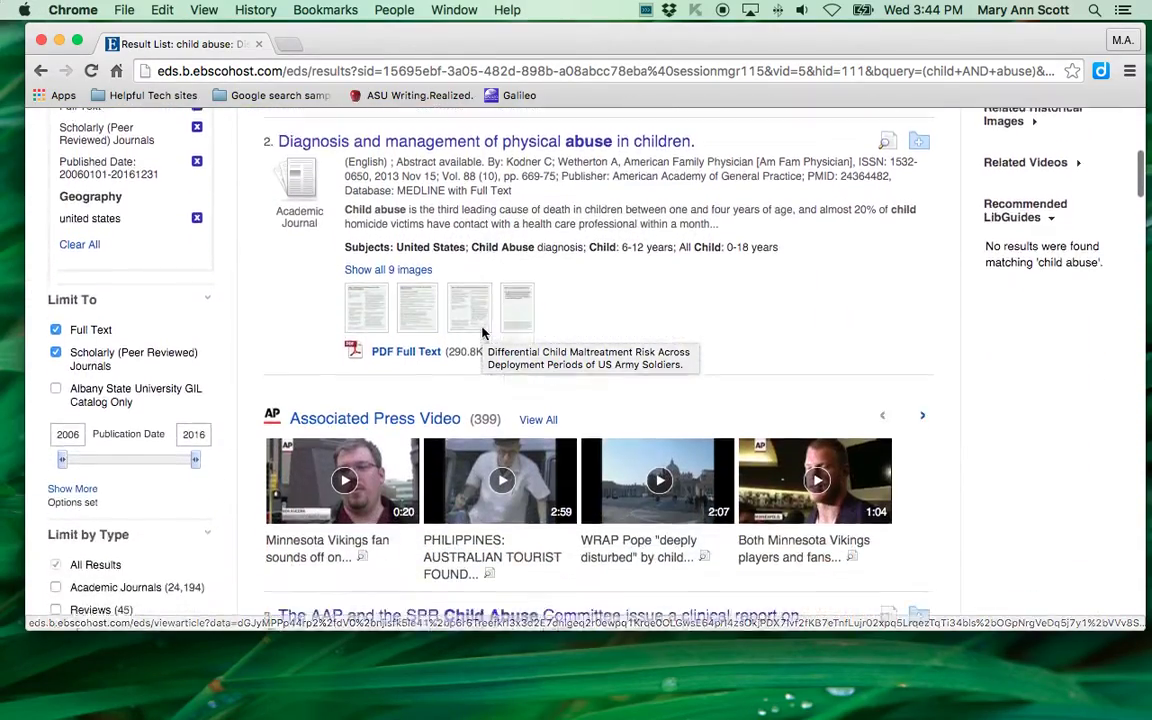
scroll(483, 335, down, 10)
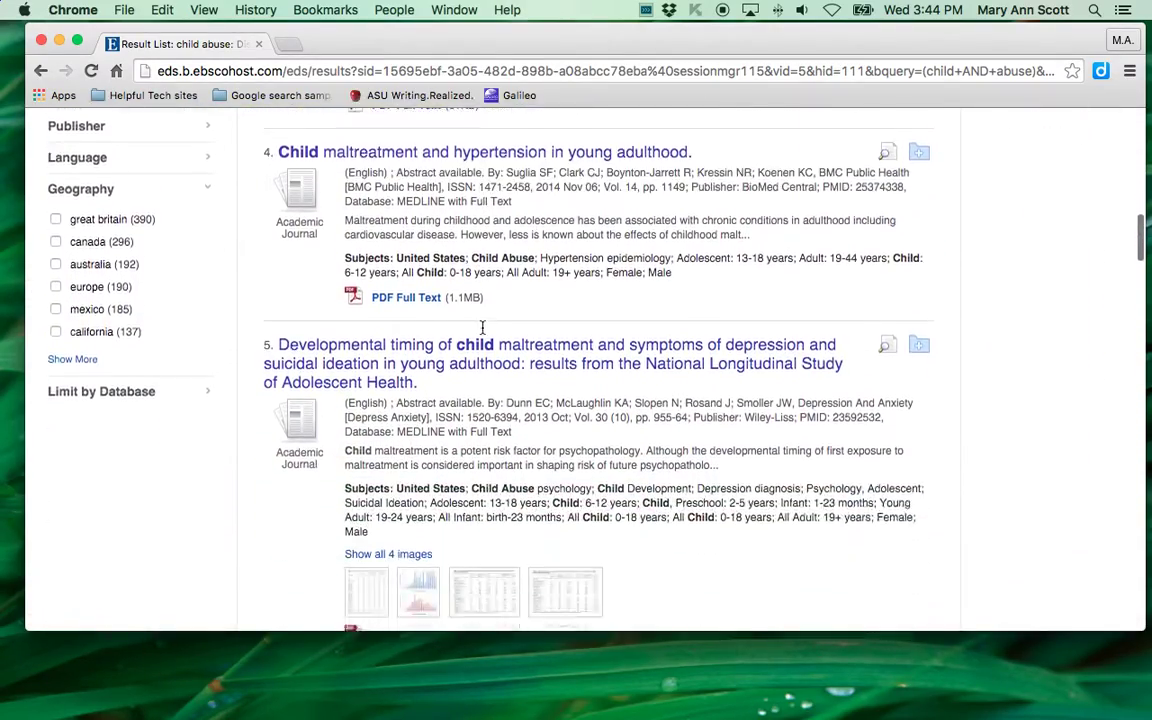
scroll(483, 328, up, 10)
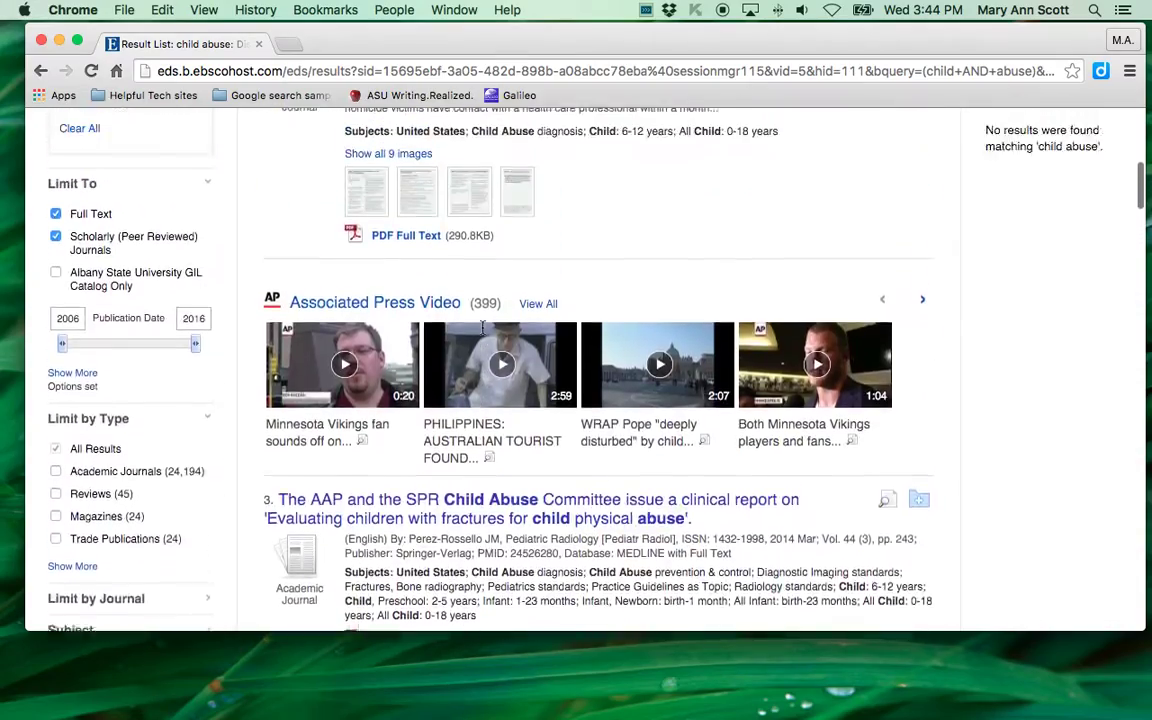
scroll(483, 330, up, 5)
scroll(484, 334, down, 4)
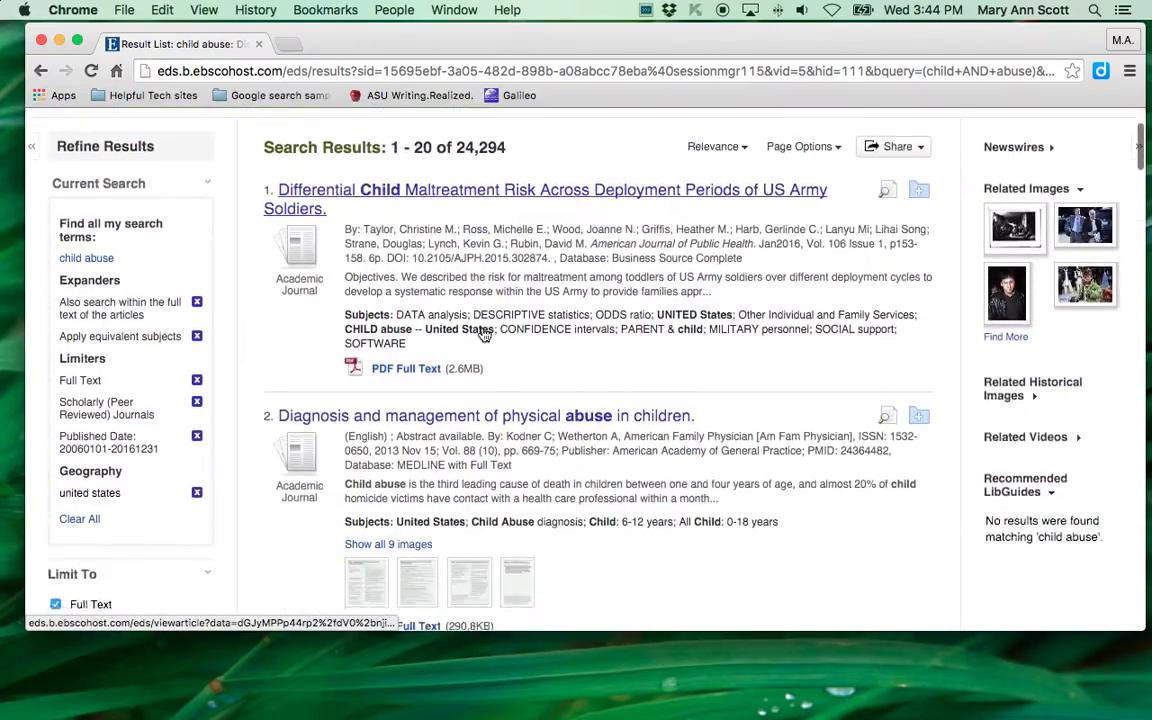
scroll(483, 335, down, 2)
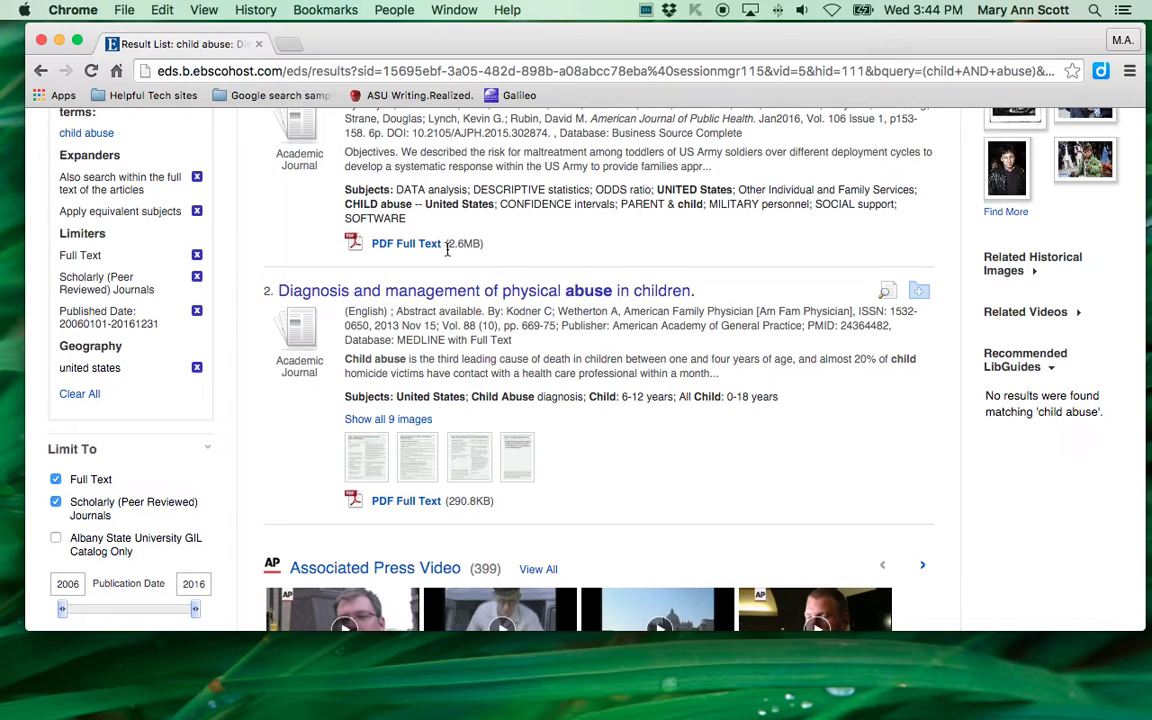
scroll(447, 250, up, 1)
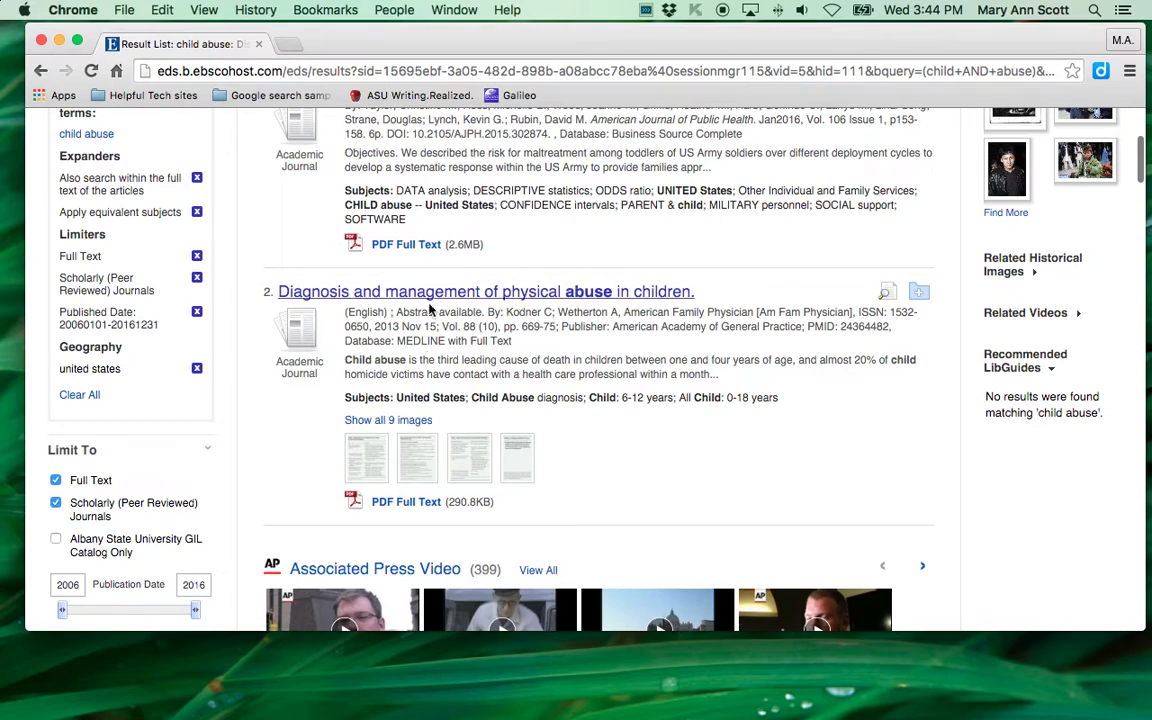
- Open the PDF full text of "Diagnosis and management of physical abuse in children", skim its first pages, and return to the results
click(390, 510)
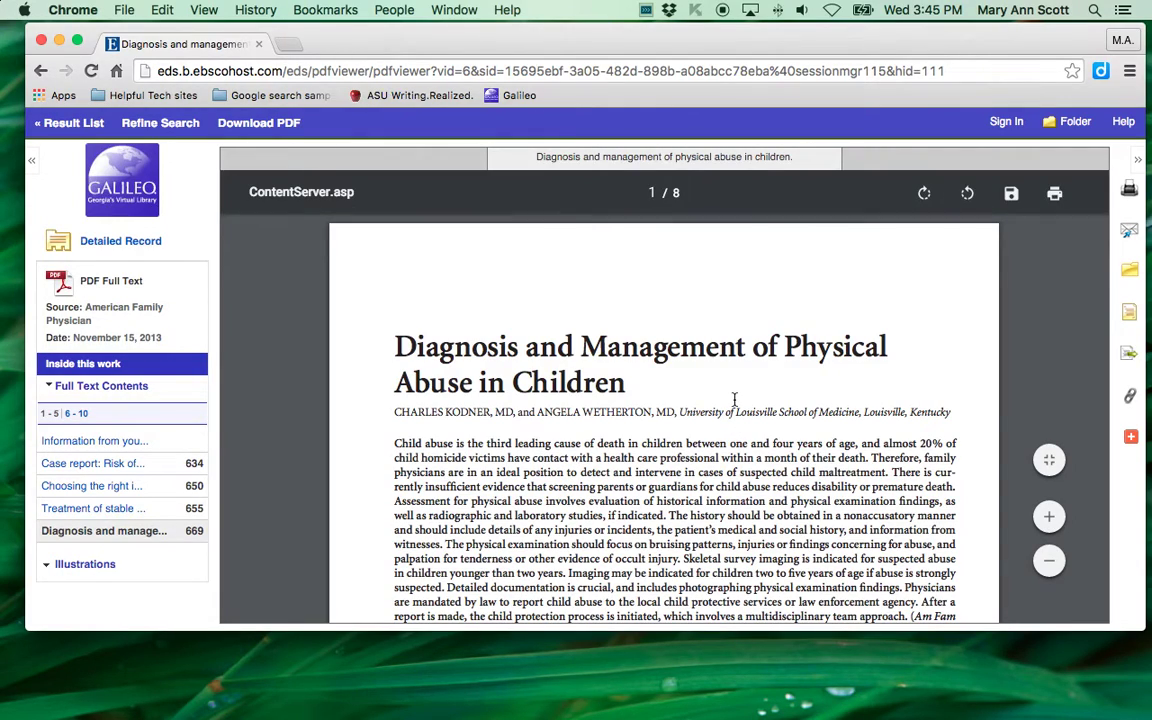
scroll(734, 399, down, 10)
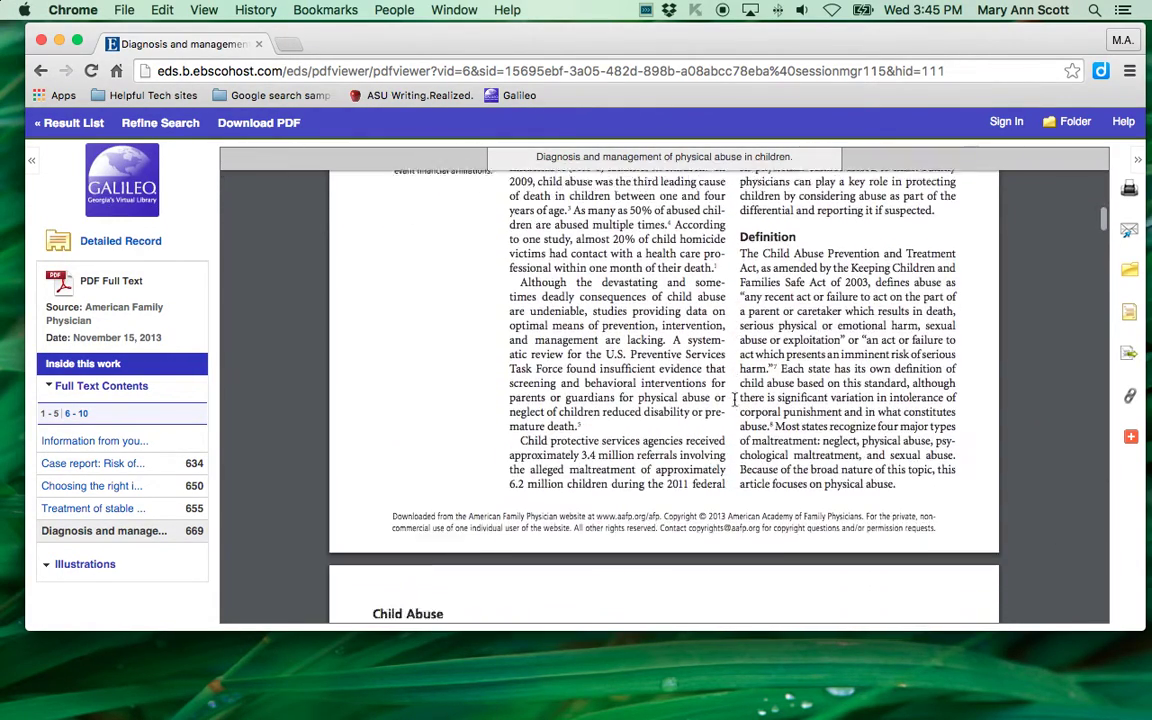
scroll(734, 399, down, 3)
scroll(734, 399, down, 2)
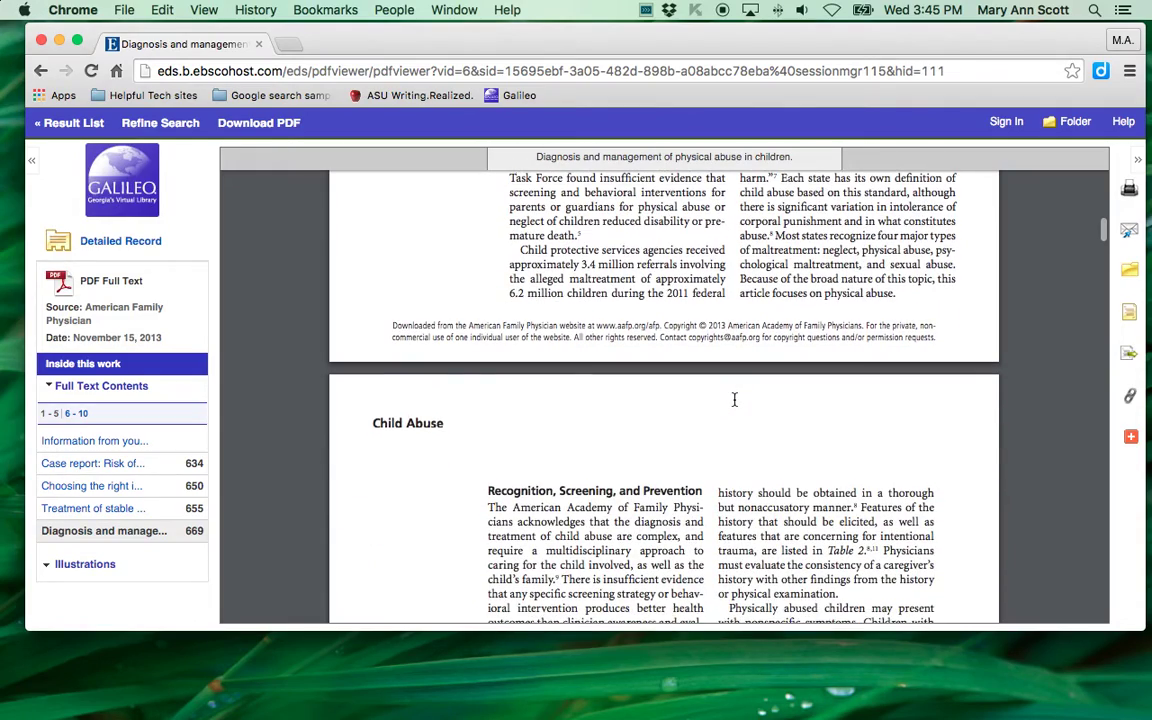
scroll(734, 399, down, 10)
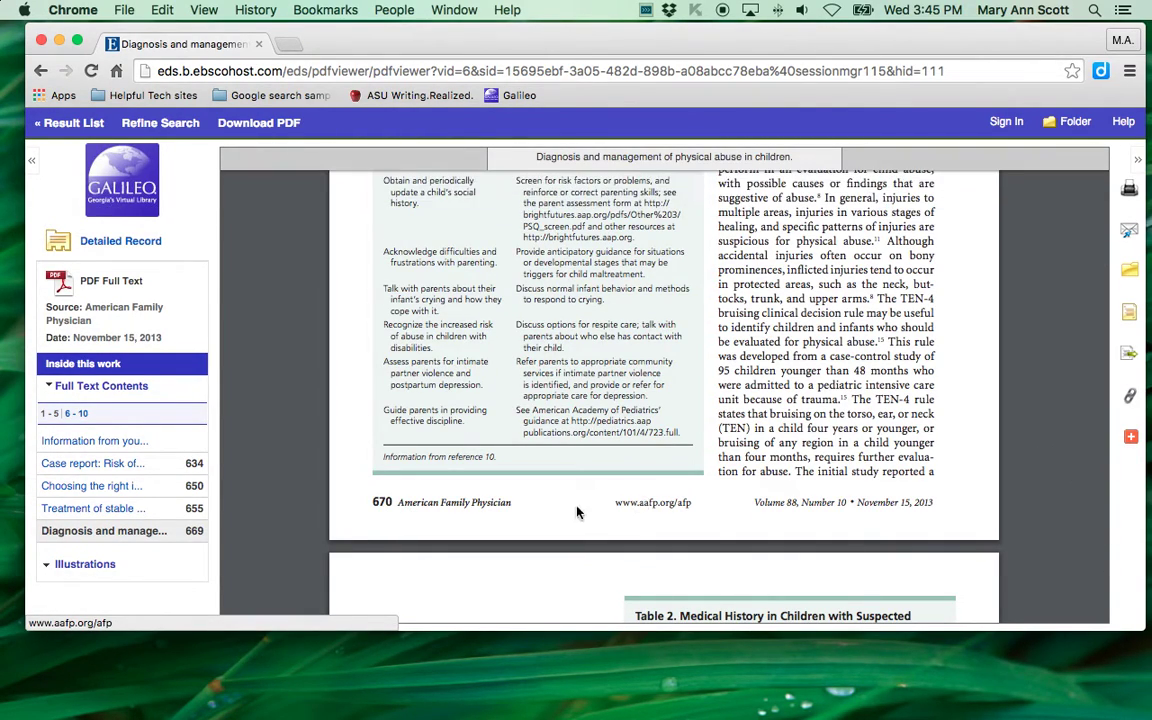
scroll(803, 484, up, 15)
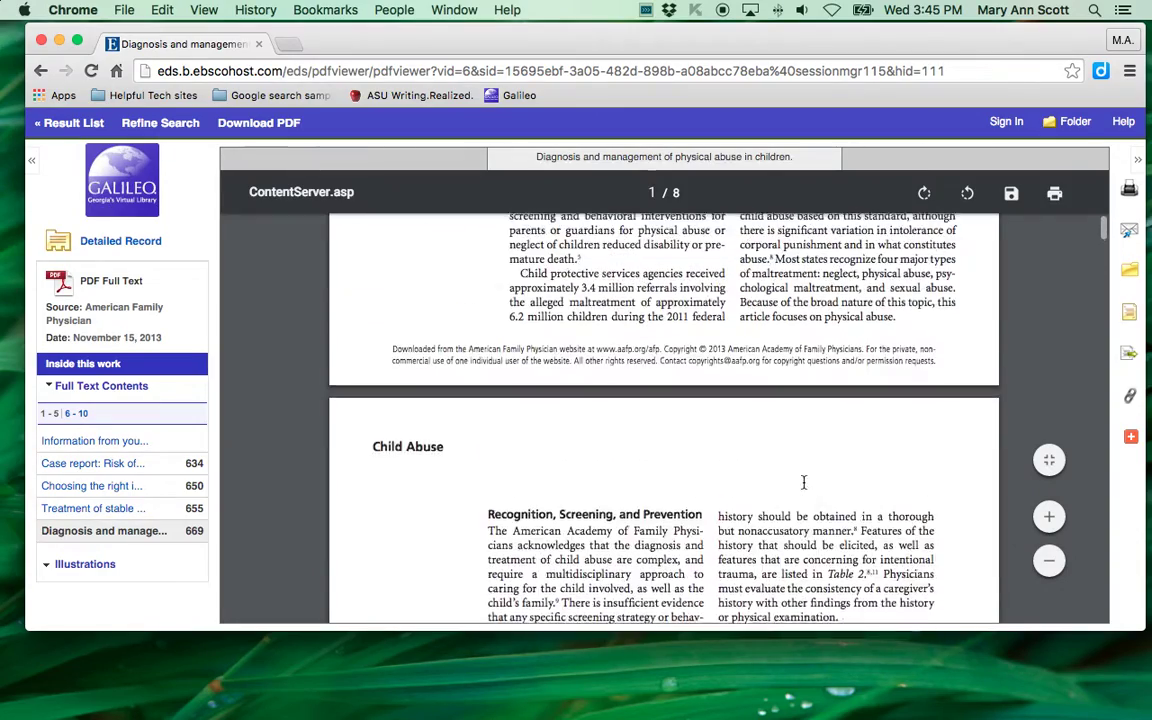
scroll(803, 484, up, 5)
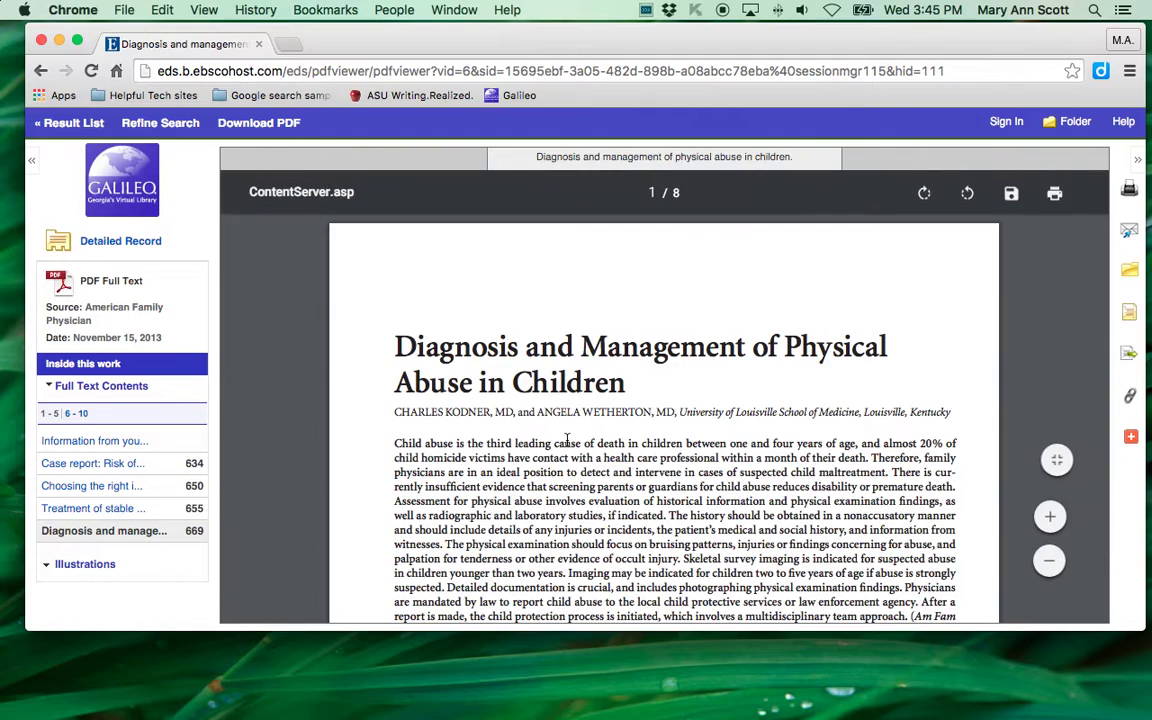
scroll(568, 440, down, 3)
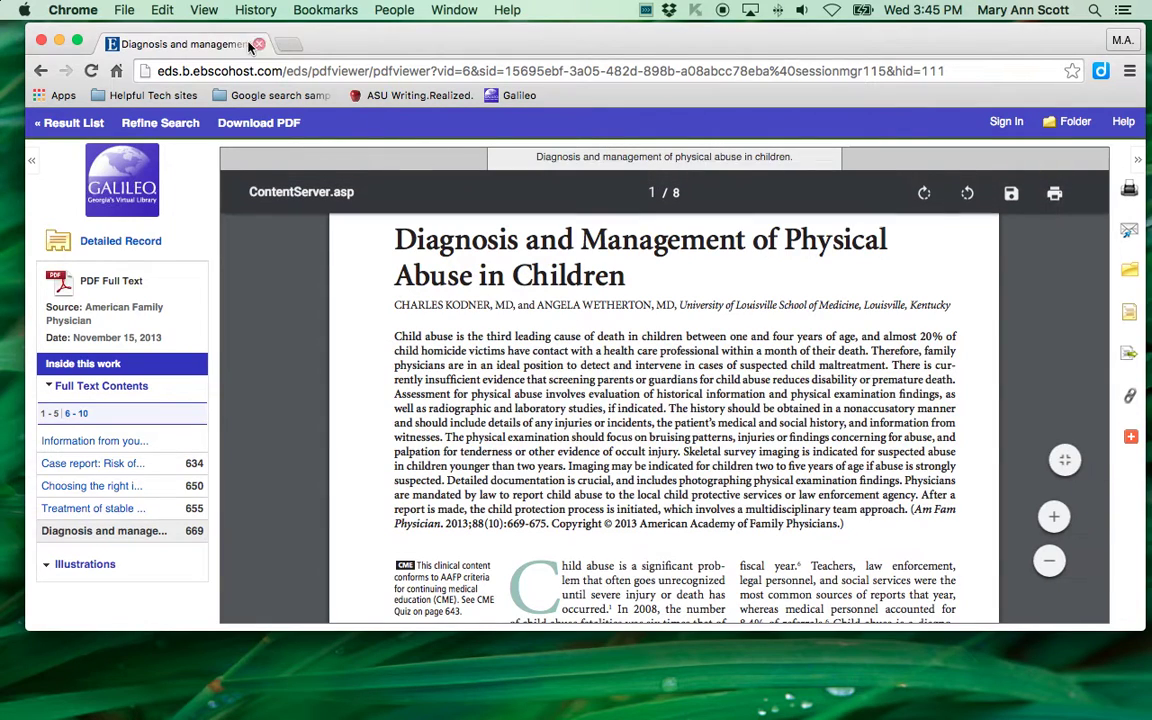
click(42, 71)
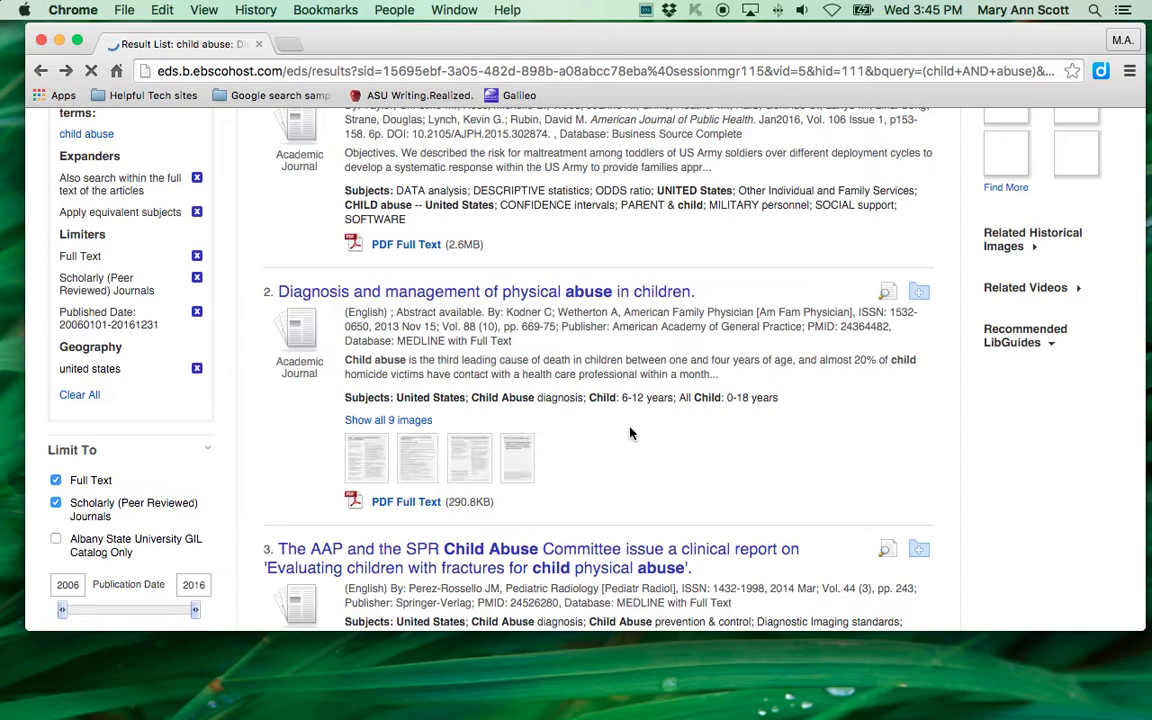
- Open the detailed record of "Diagnosis and management of physical abuse in children" and display its citation formats
scroll(550, 440, up, 3)
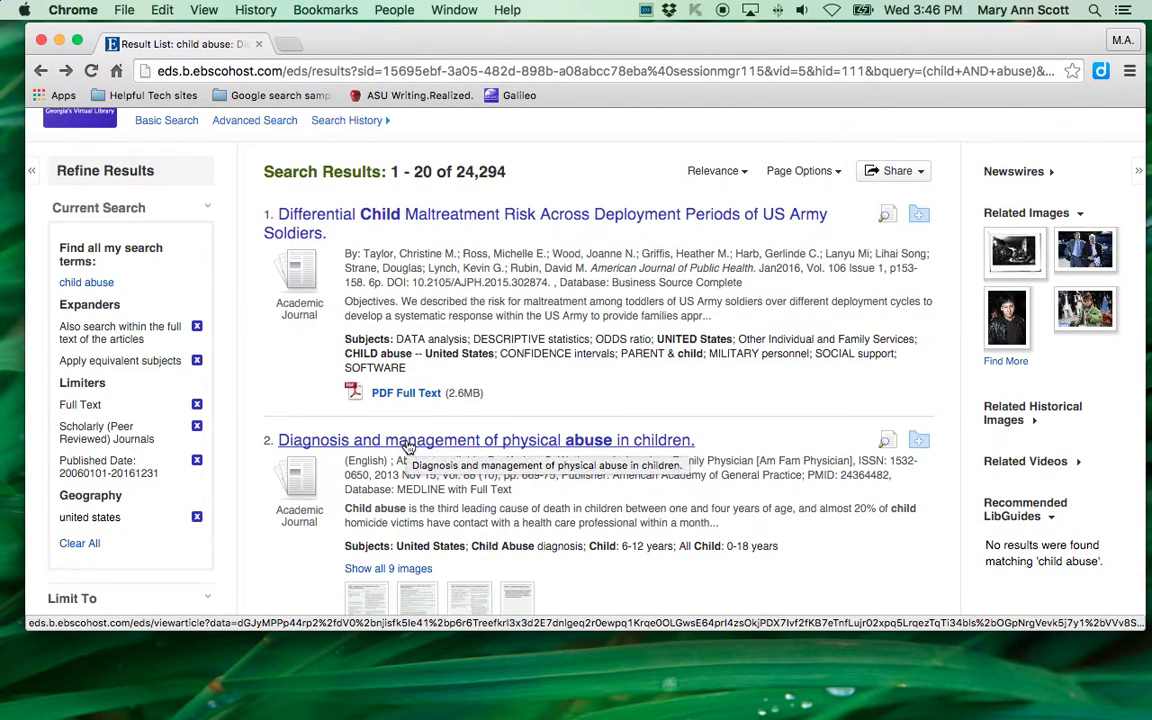
click(336, 440)
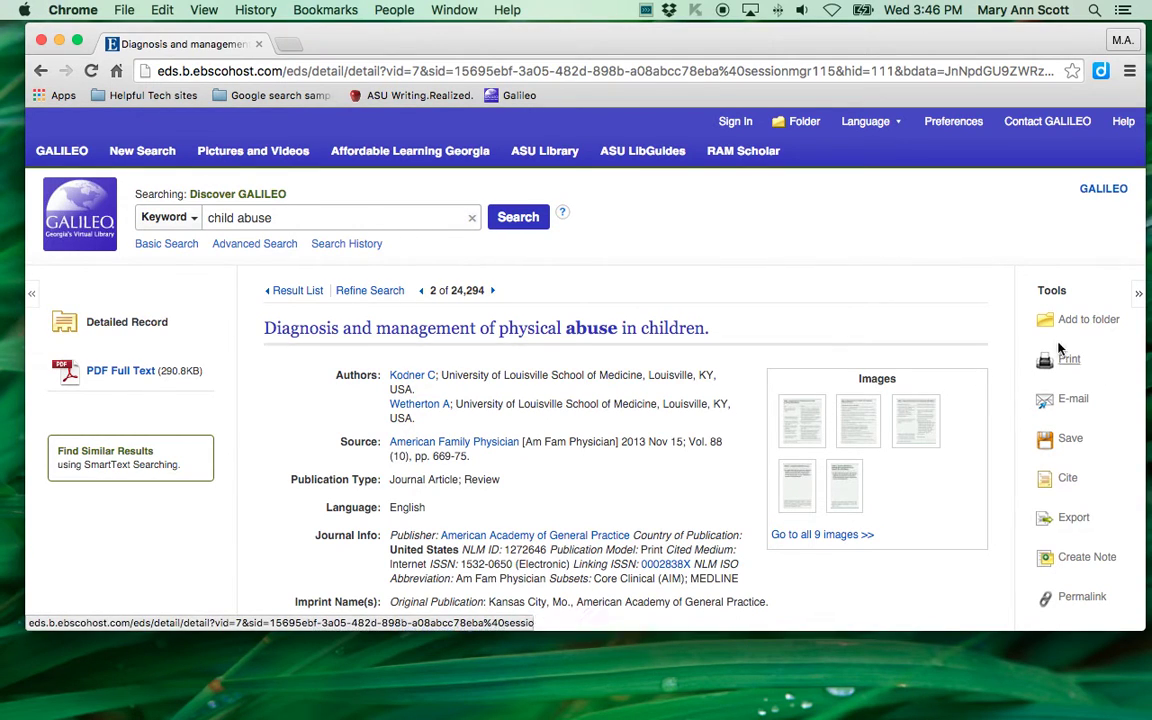
scroll(1085, 490, down, 3)
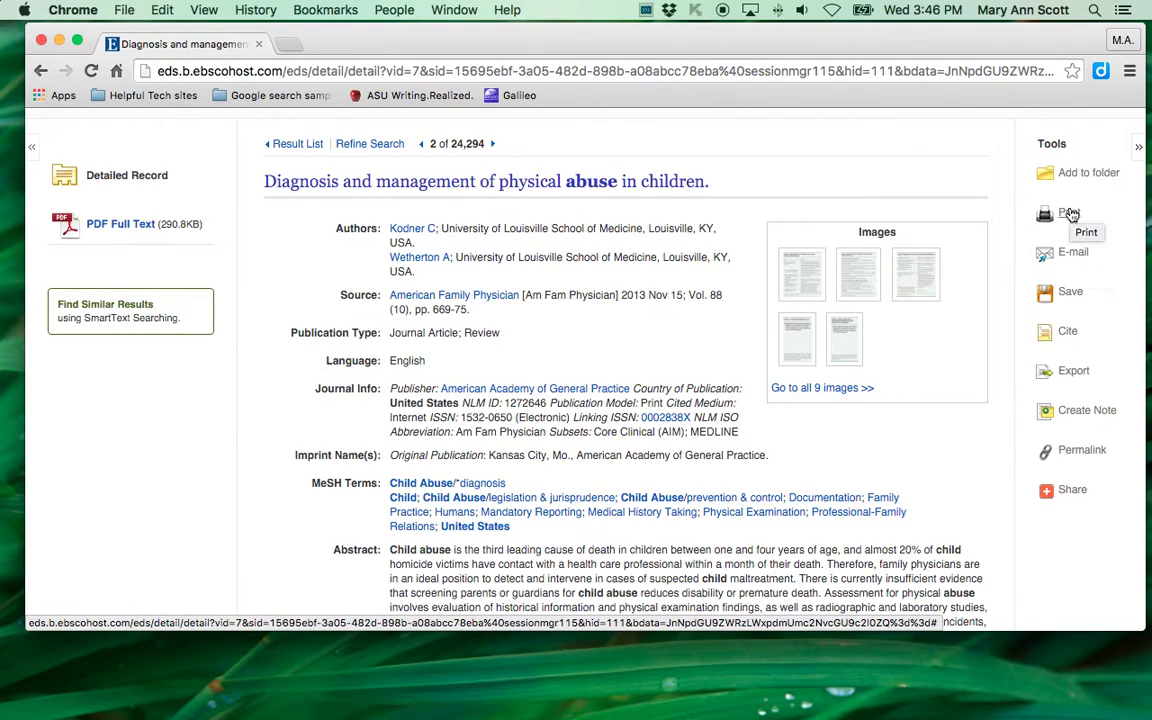
click(1067, 335)
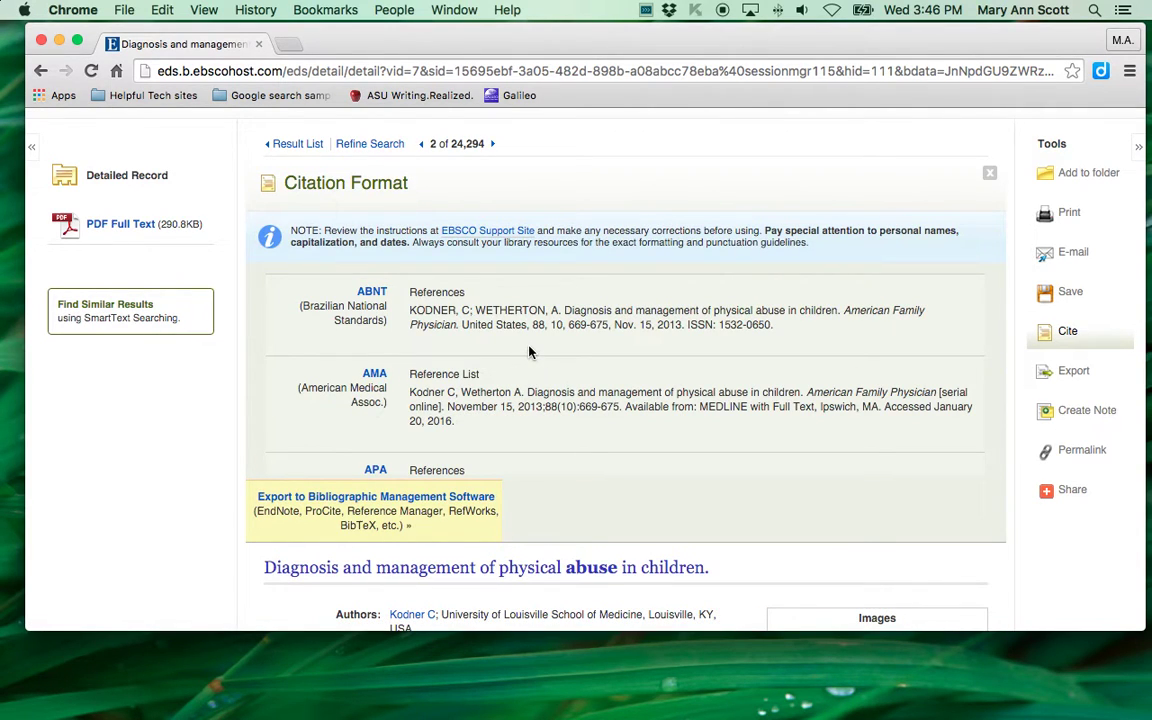
- Look through the citation formats for the APA entry and highlight its complete reference
scroll(530, 351, down, 5)
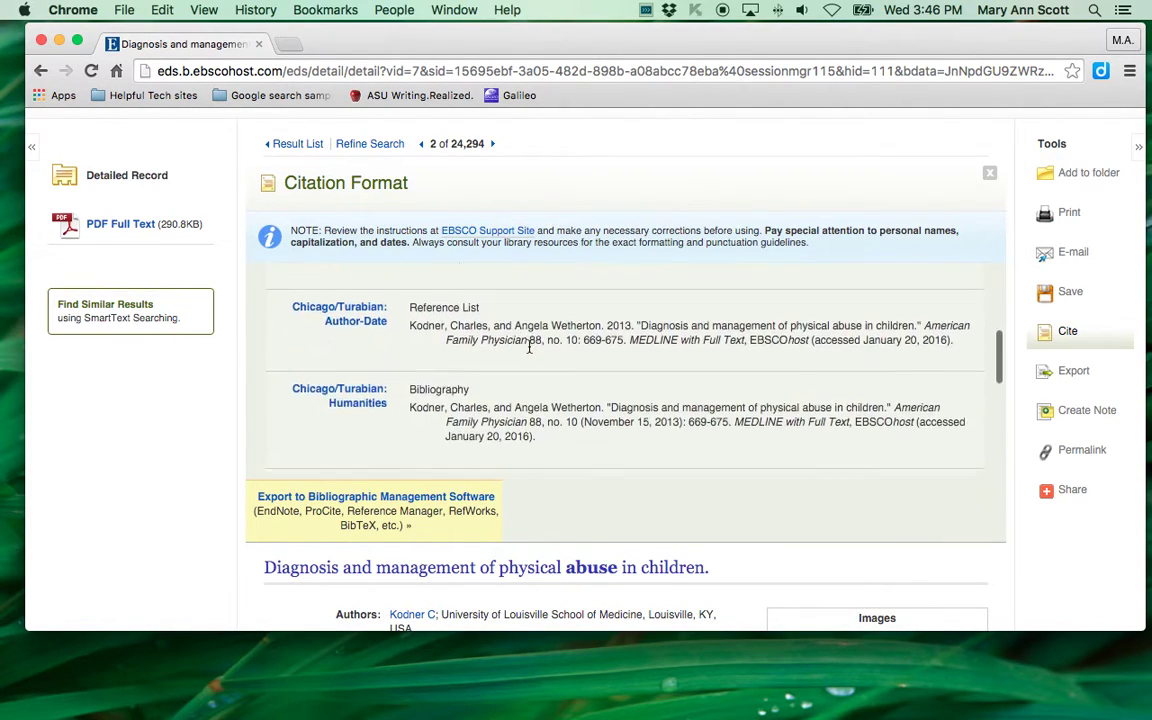
scroll(530, 348, down, 5)
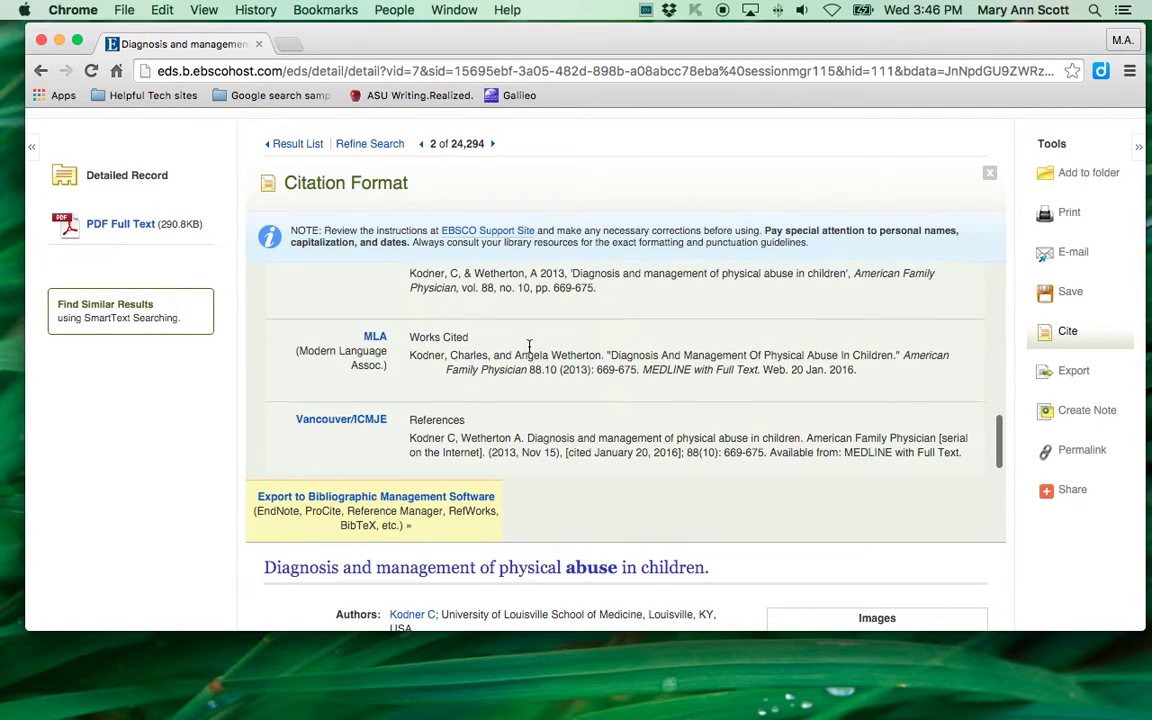
scroll(530, 346, down, 1)
scroll(530, 346, up, 2)
scroll(530, 348, up, 4)
scroll(530, 348, up, 3)
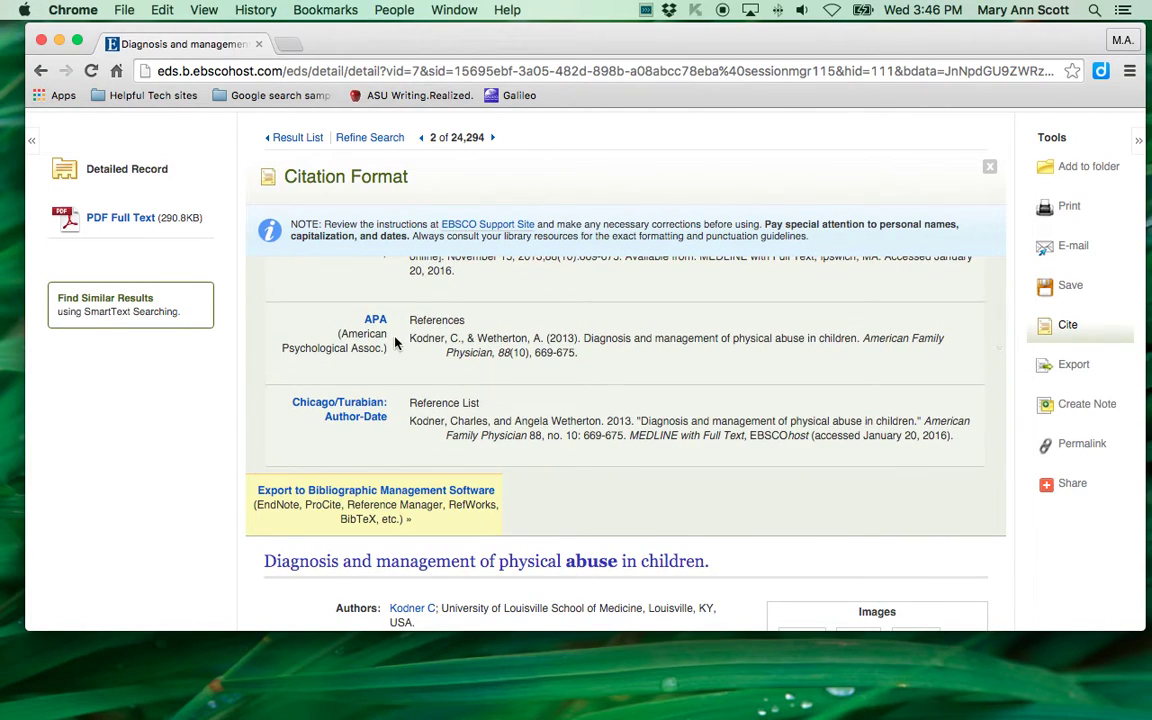
drag(410, 341, 619, 361)
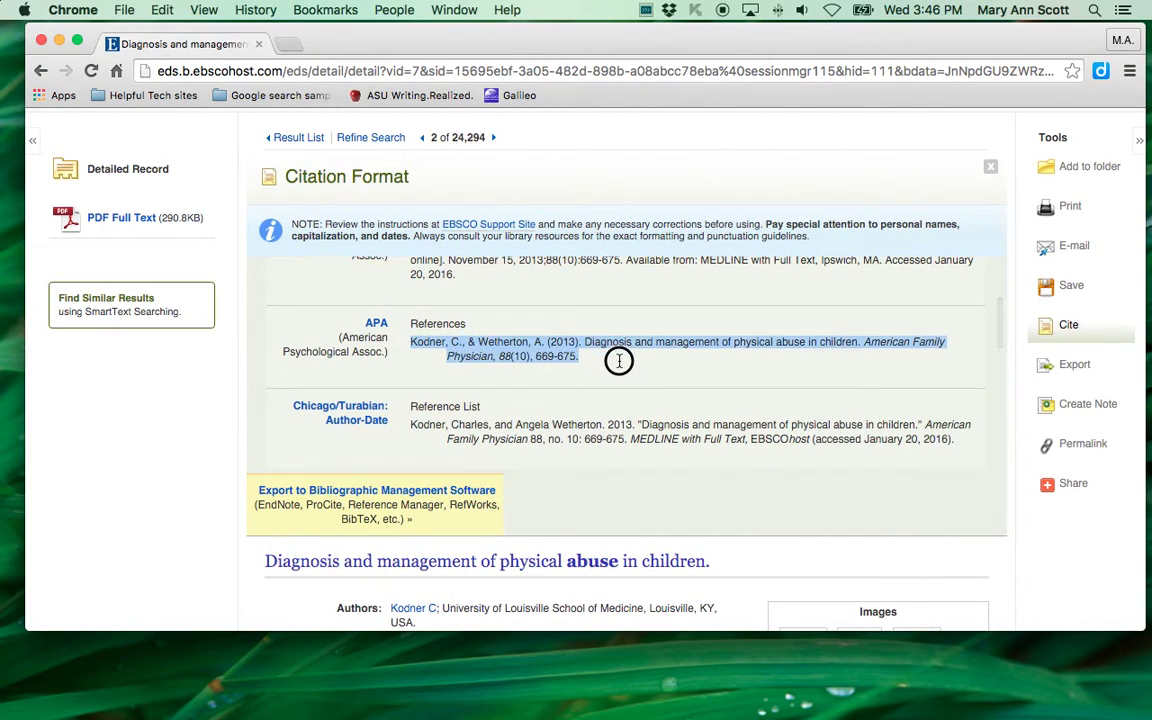
scroll(600, 350, down, 1)
right_click(548, 341)
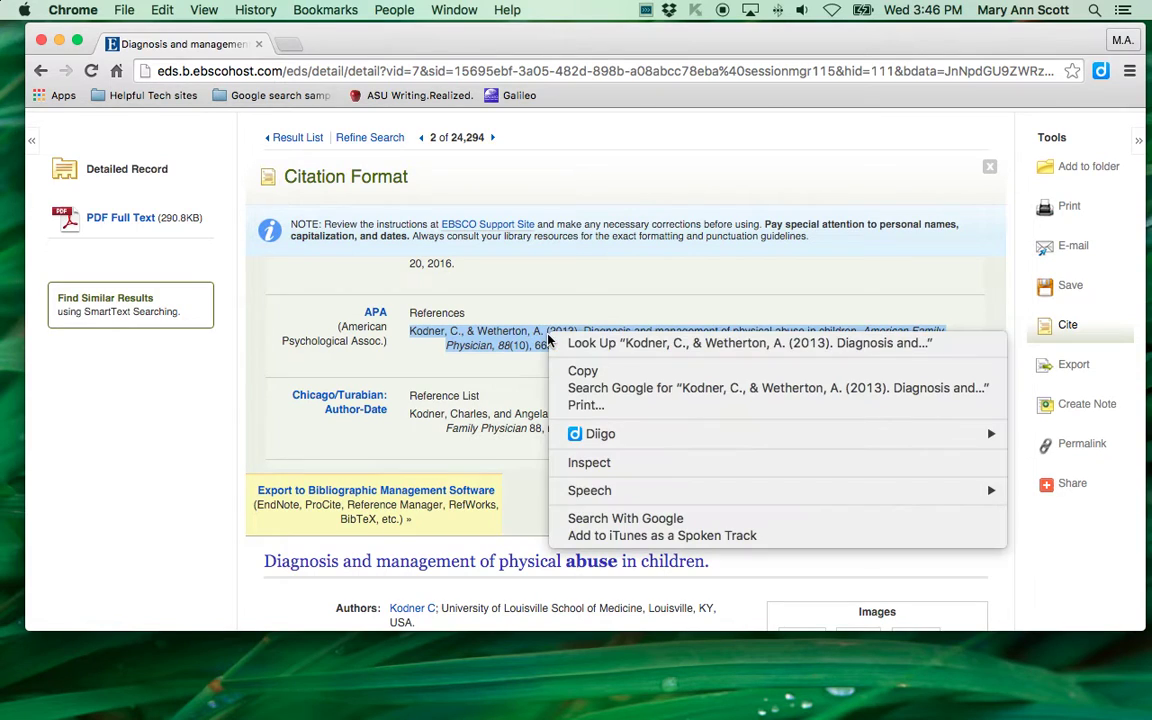
click(420, 365)
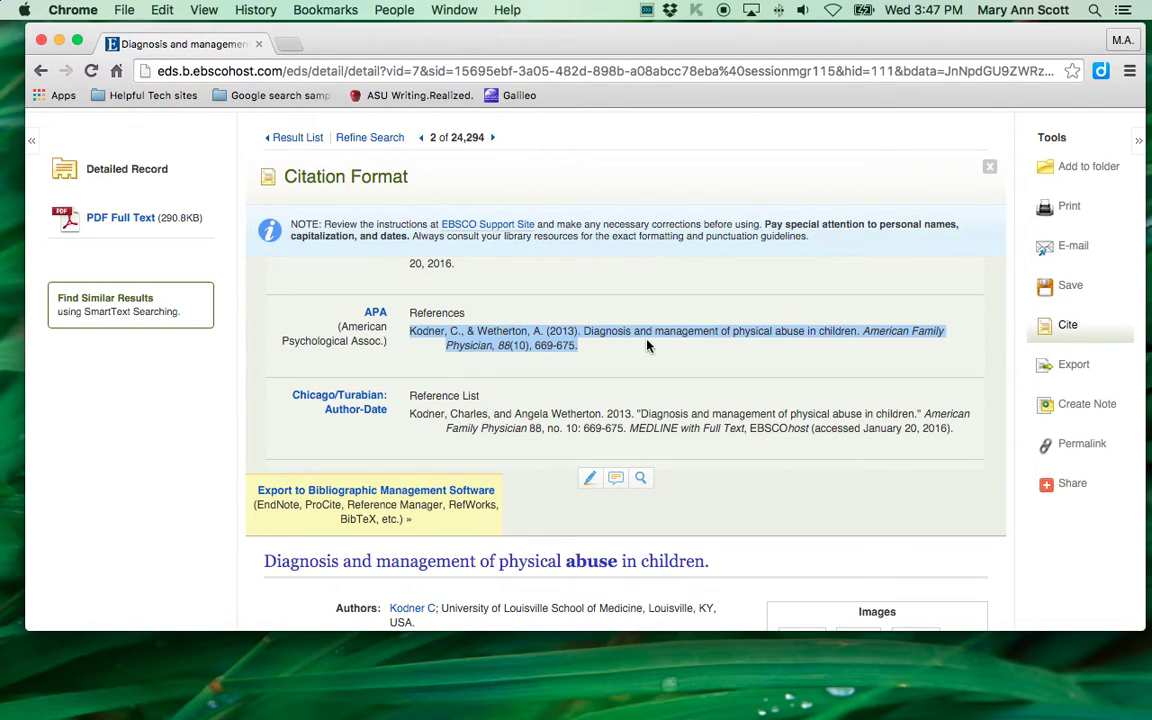
- Highlight only the article title in the APA reference, close the citation formats, and go back to the result list
click(588, 332)
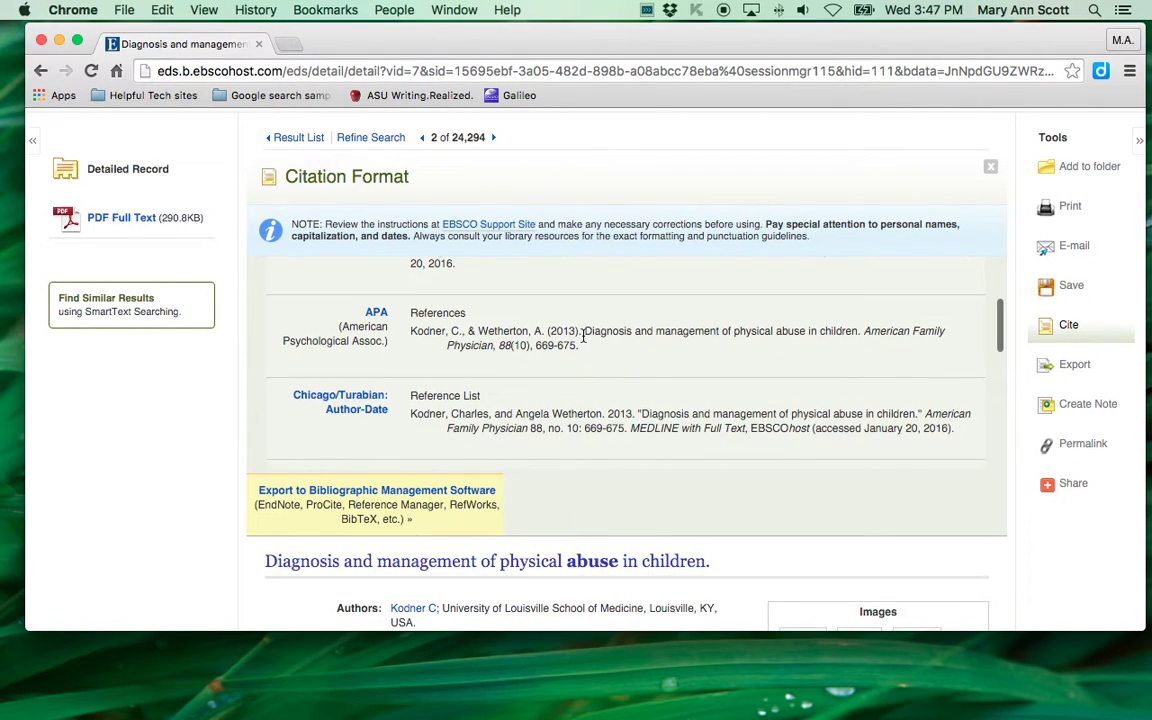
mouse_move(584, 334)
mouse_down()
mouse_move(872, 337)
mouse_move(855, 340)
mouse_up()
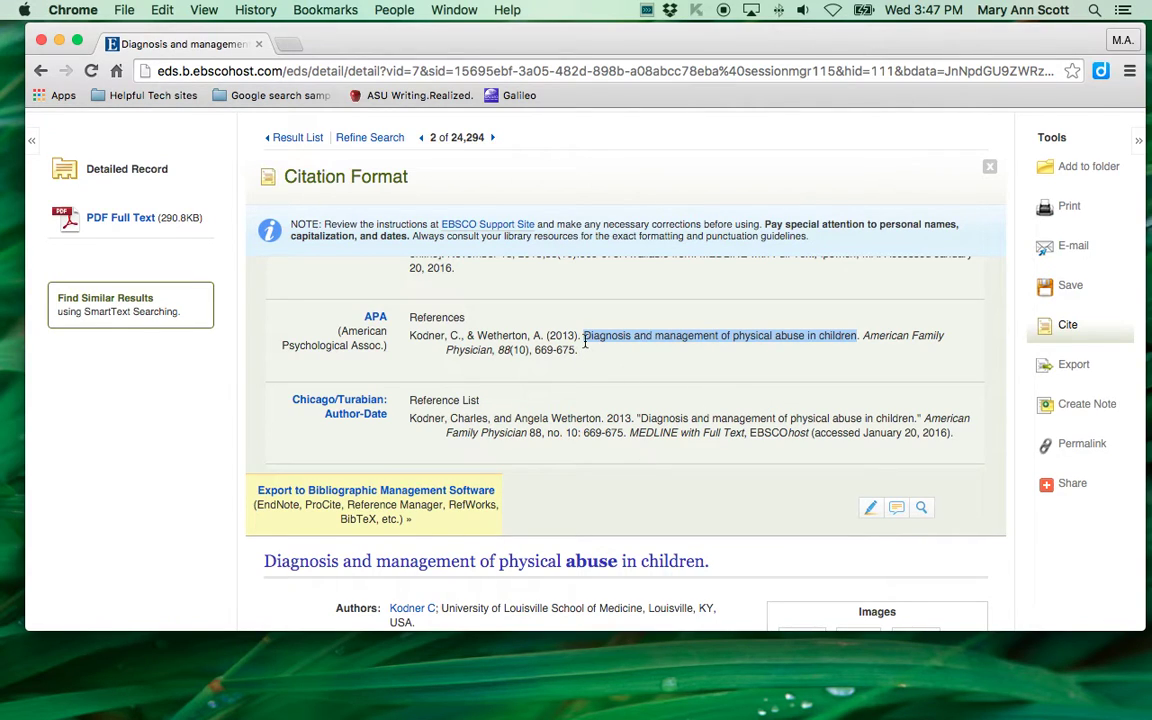
scroll(585, 338, down, 1)
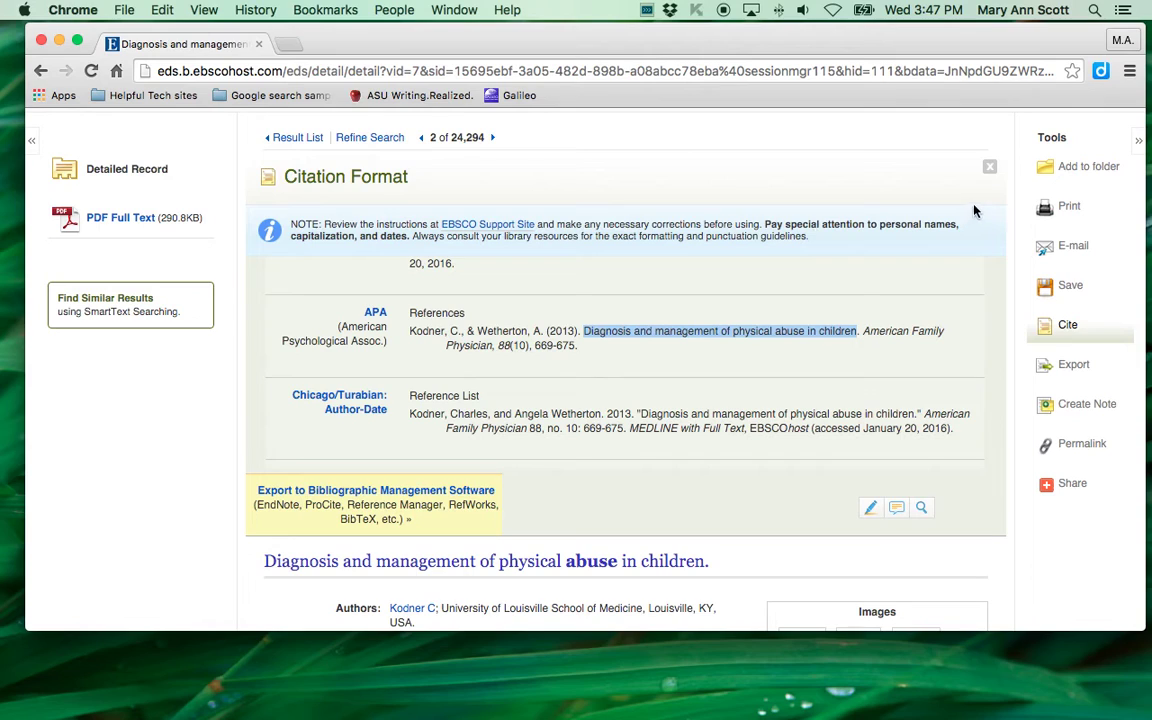
click(990, 167)
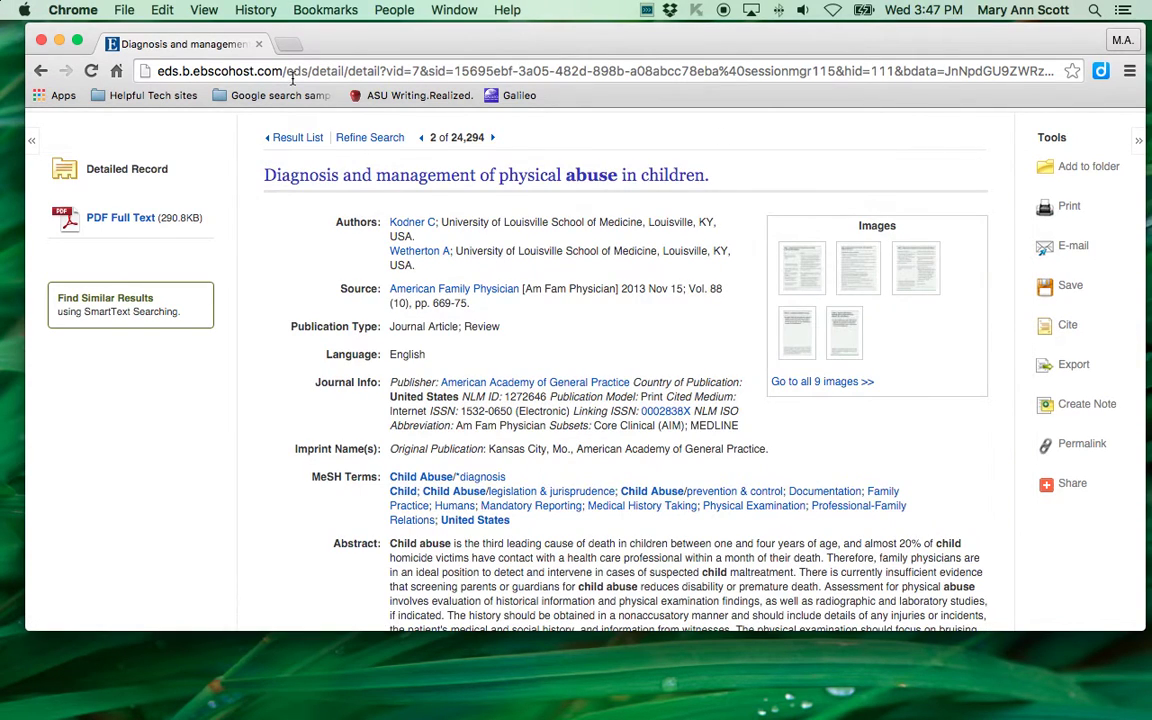
click(40, 70)
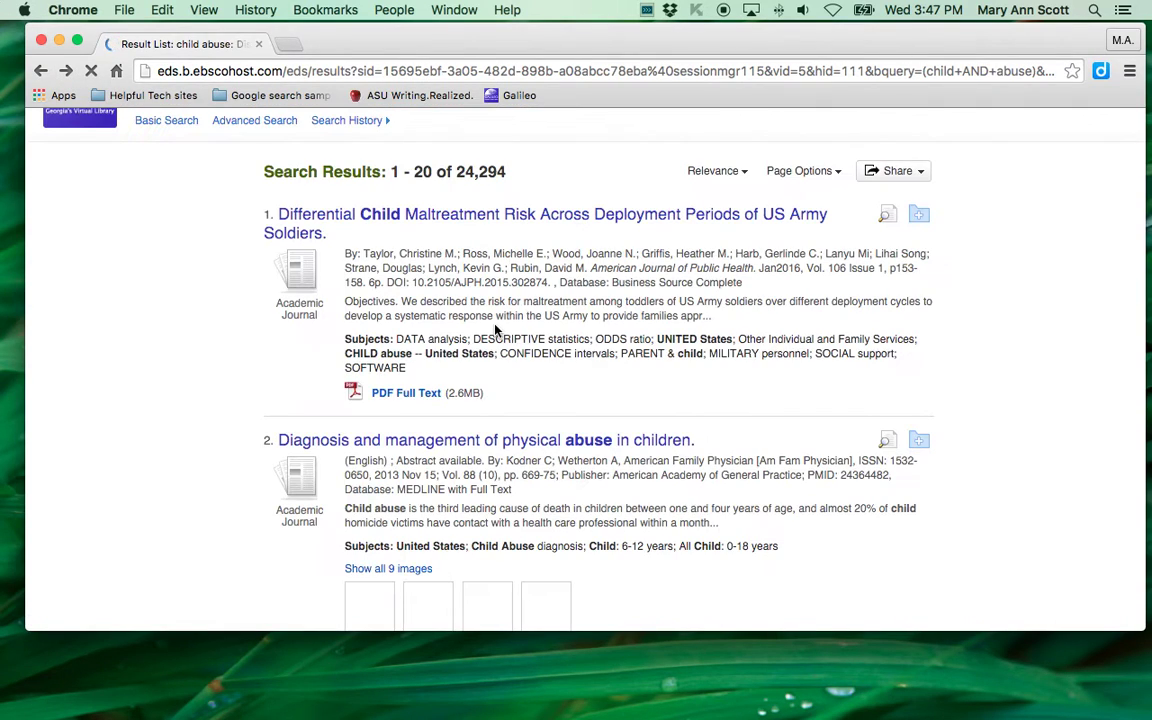
- Highlight the title in the APA citation of "Differential Child Maltreatment Risk Across Deployment Periods of US Army Soldiers", and return to the result list
click(470, 223)
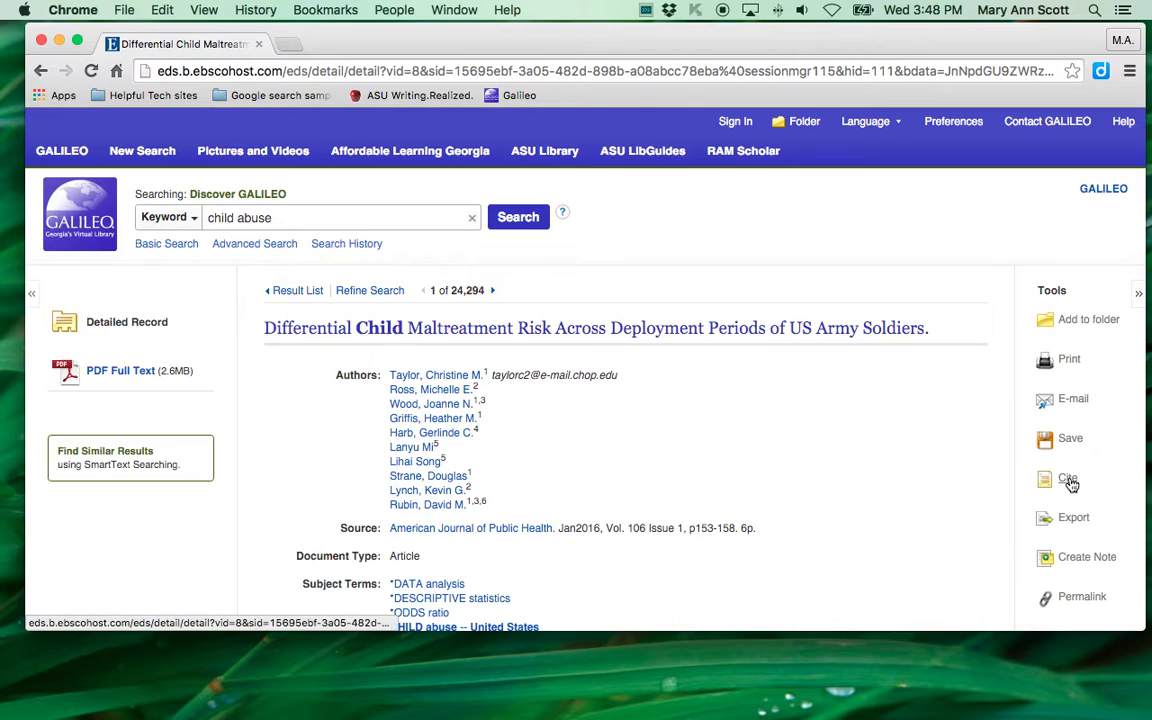
click(1068, 480)
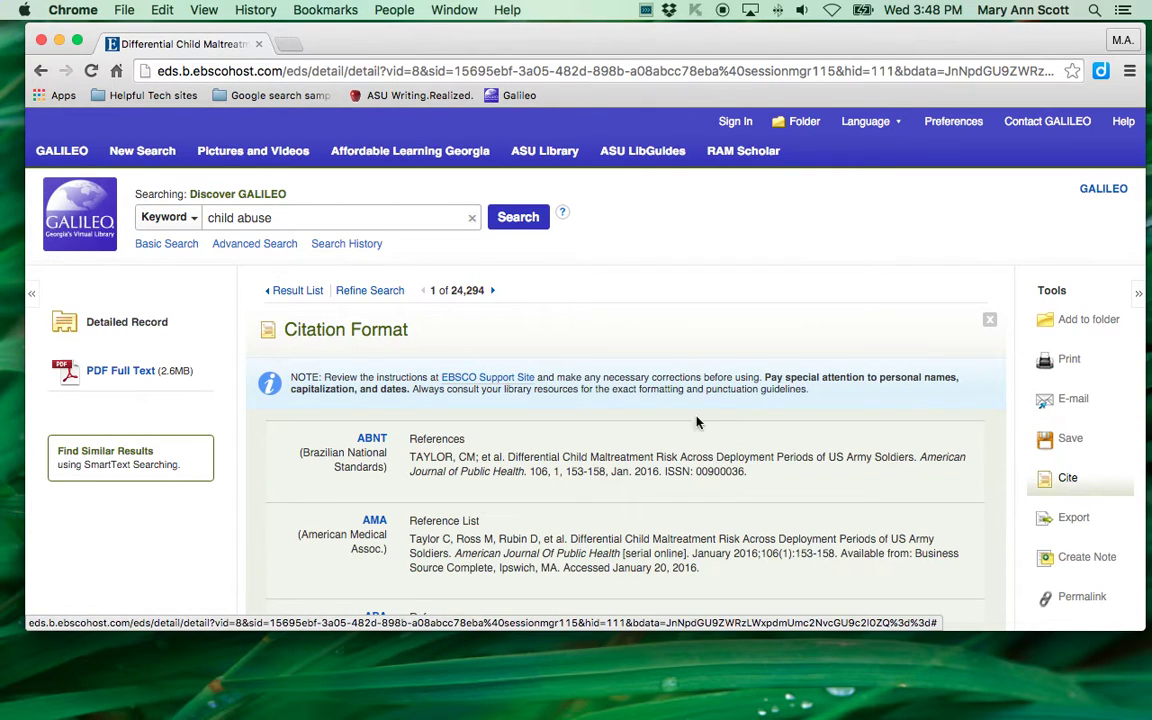
scroll(681, 414, down, 3)
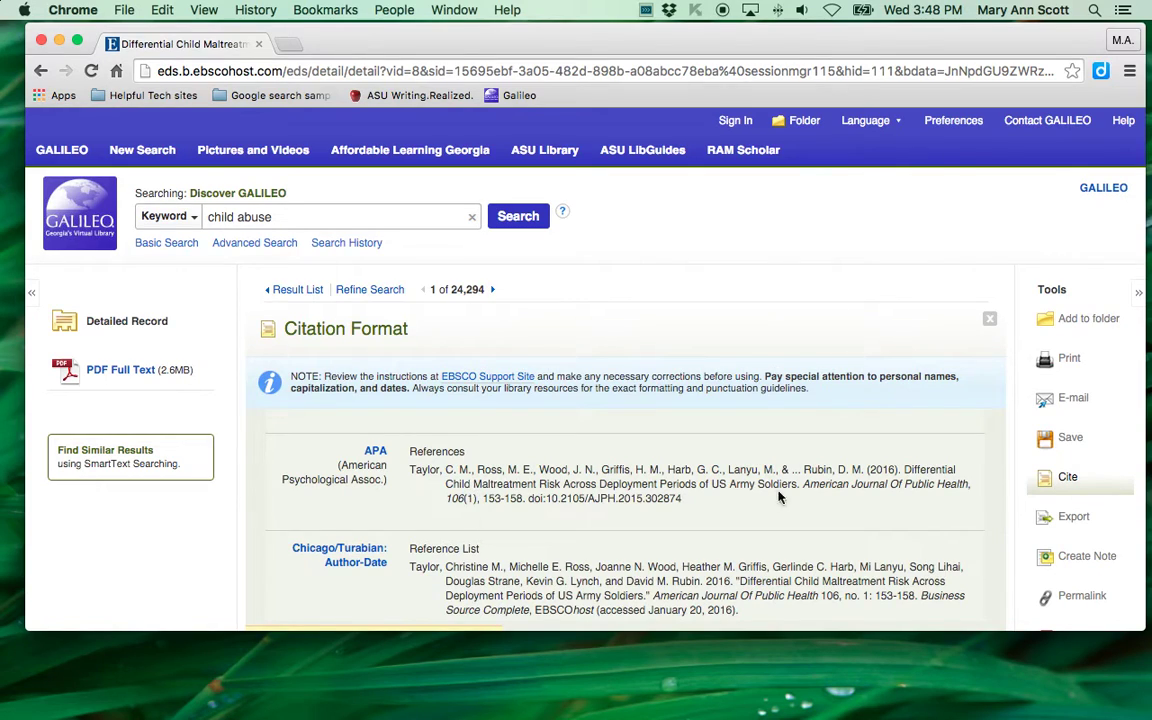
drag(907, 476, 792, 486)
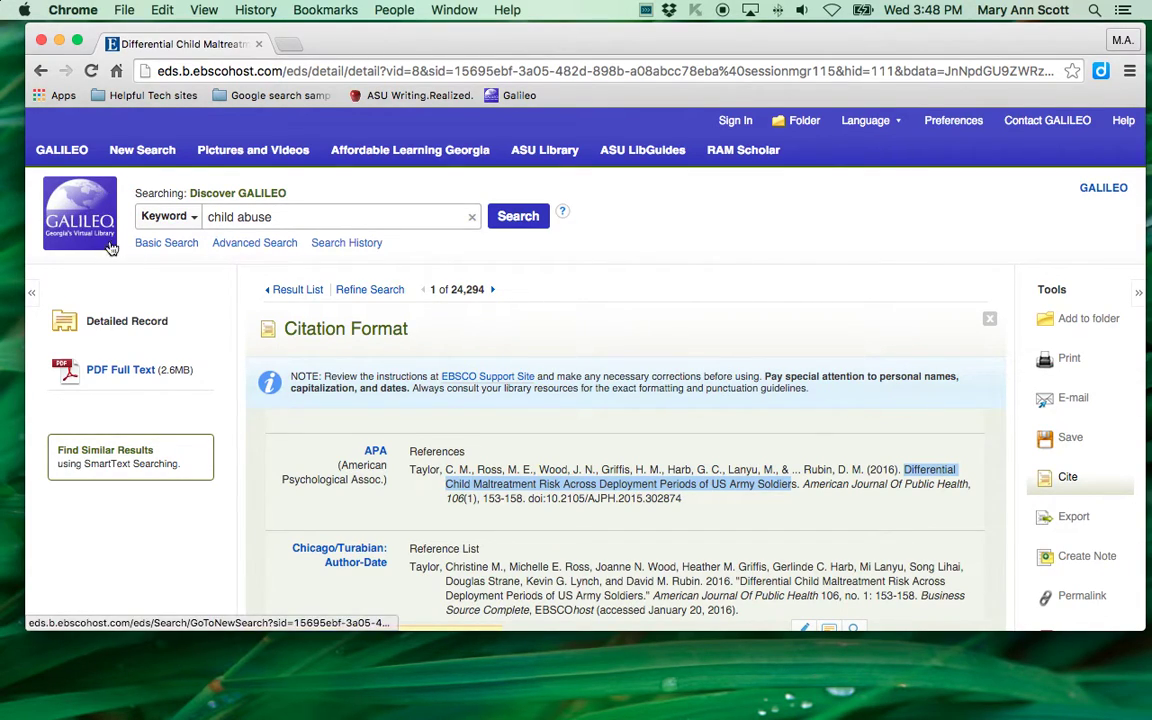
click(300, 295)
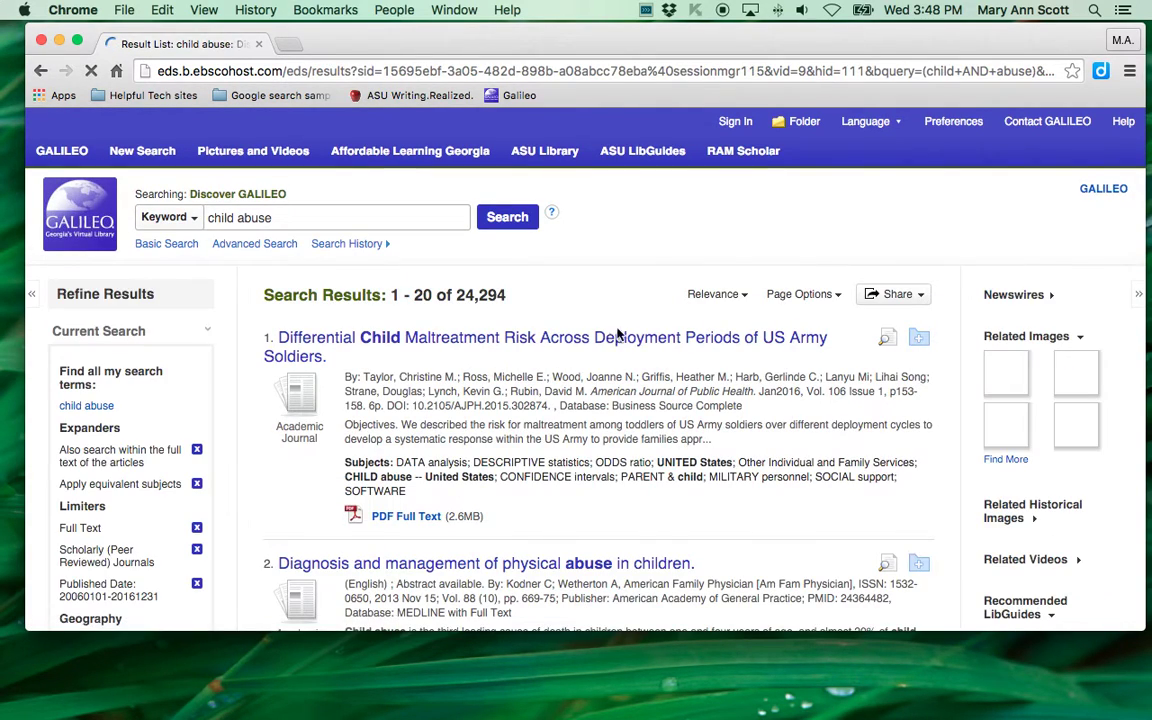
- Run an advanced search for child abuse AND the suggested term teenagers or adolescents
scroll(501, 323, down, 3)
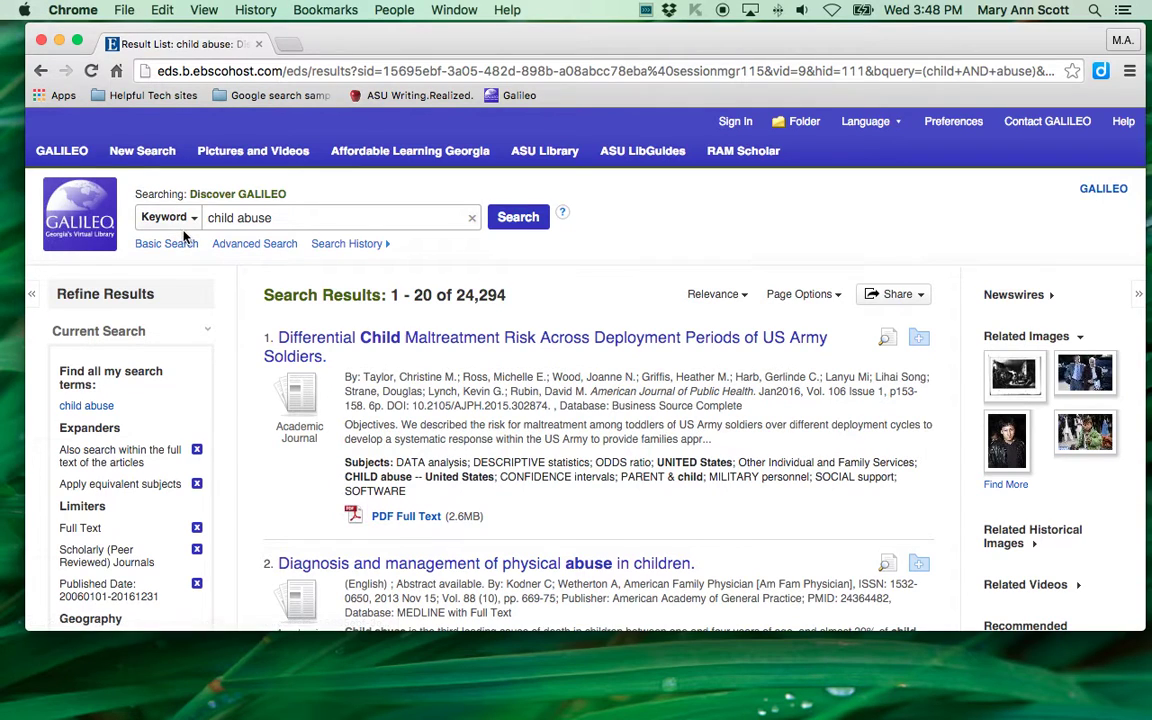
click(237, 250)
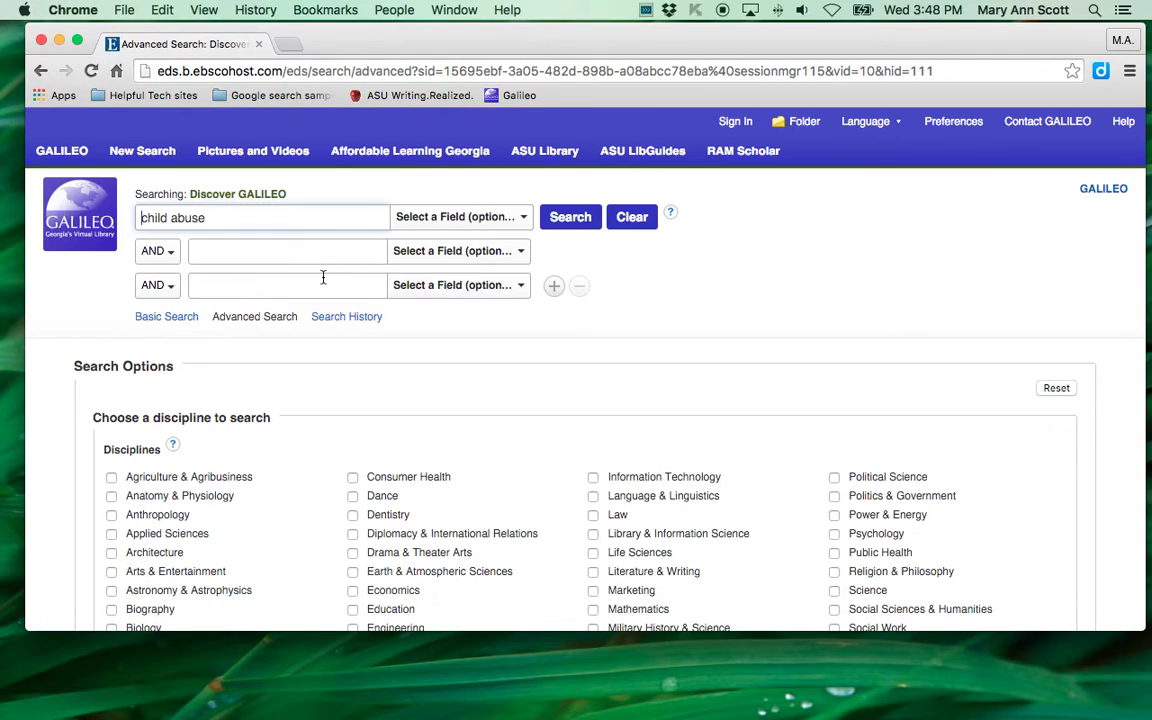
click(226, 250)
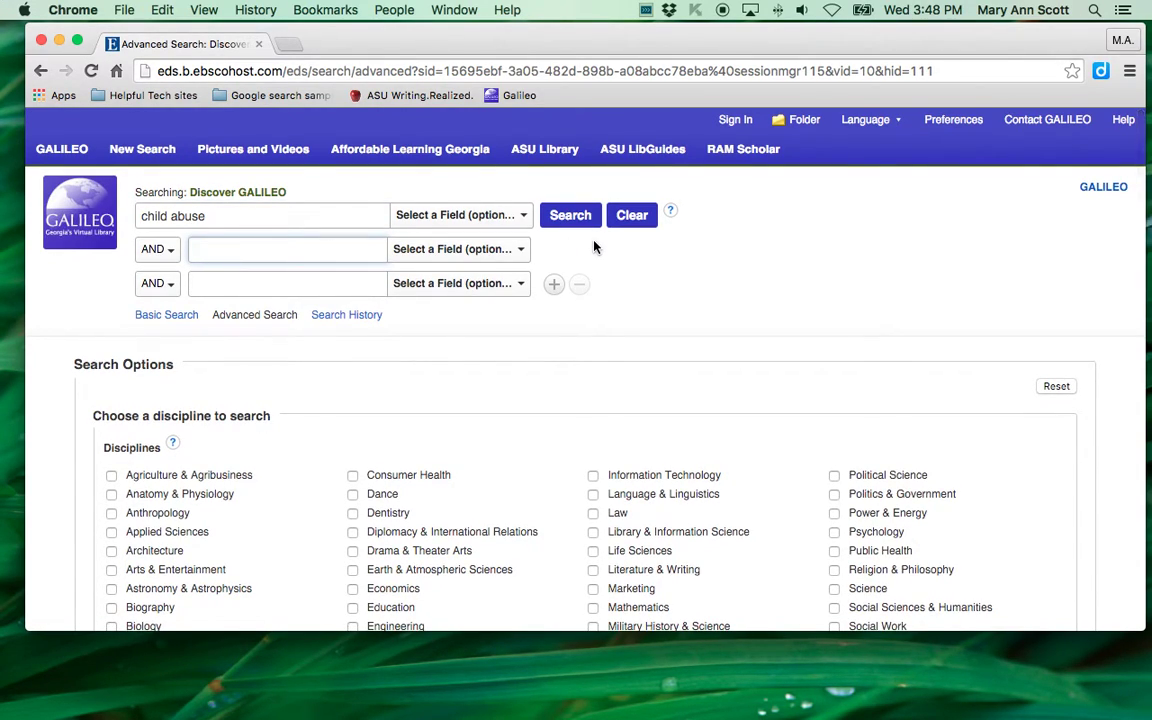
text(teenagers)
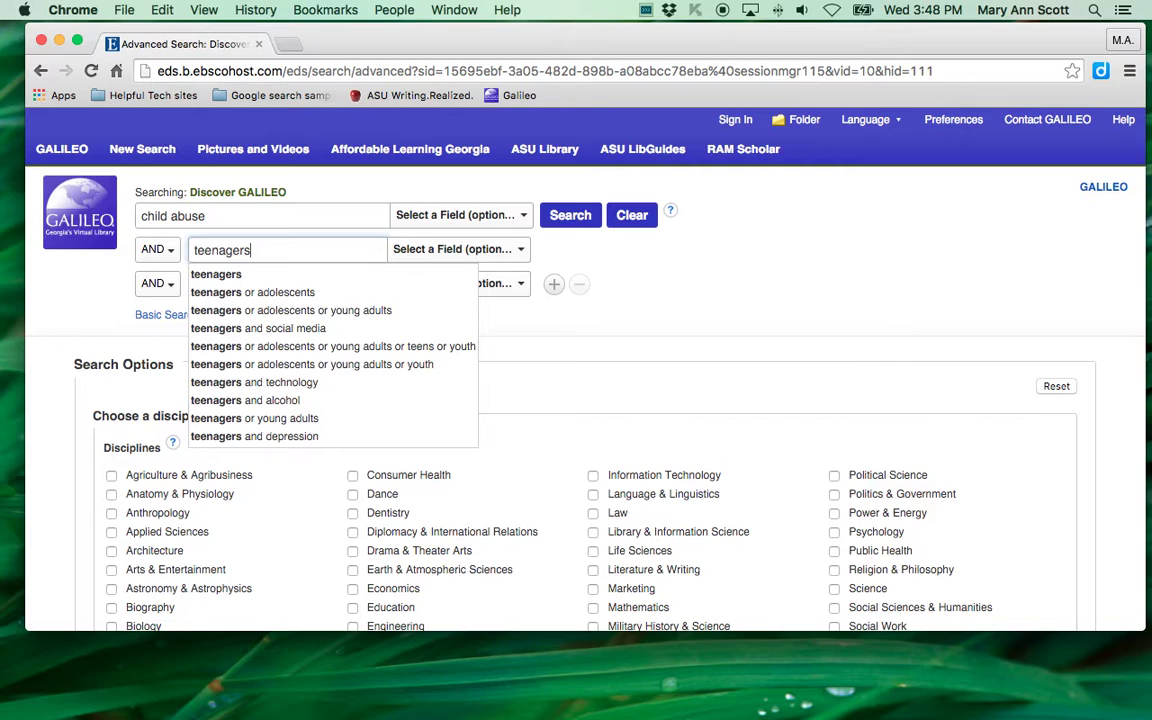
click(270, 293)
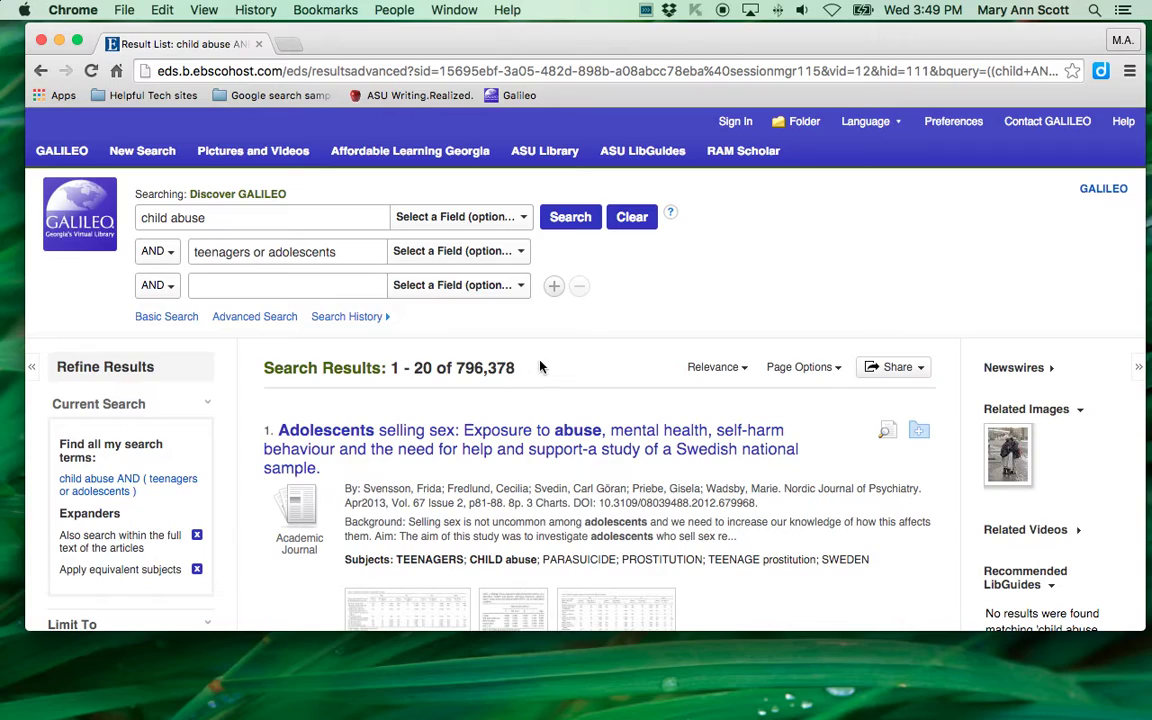
- Limit the child abuse AND teenagers or adolescents results to Full Text and skim the updated list
scroll(540, 367, down, 5)
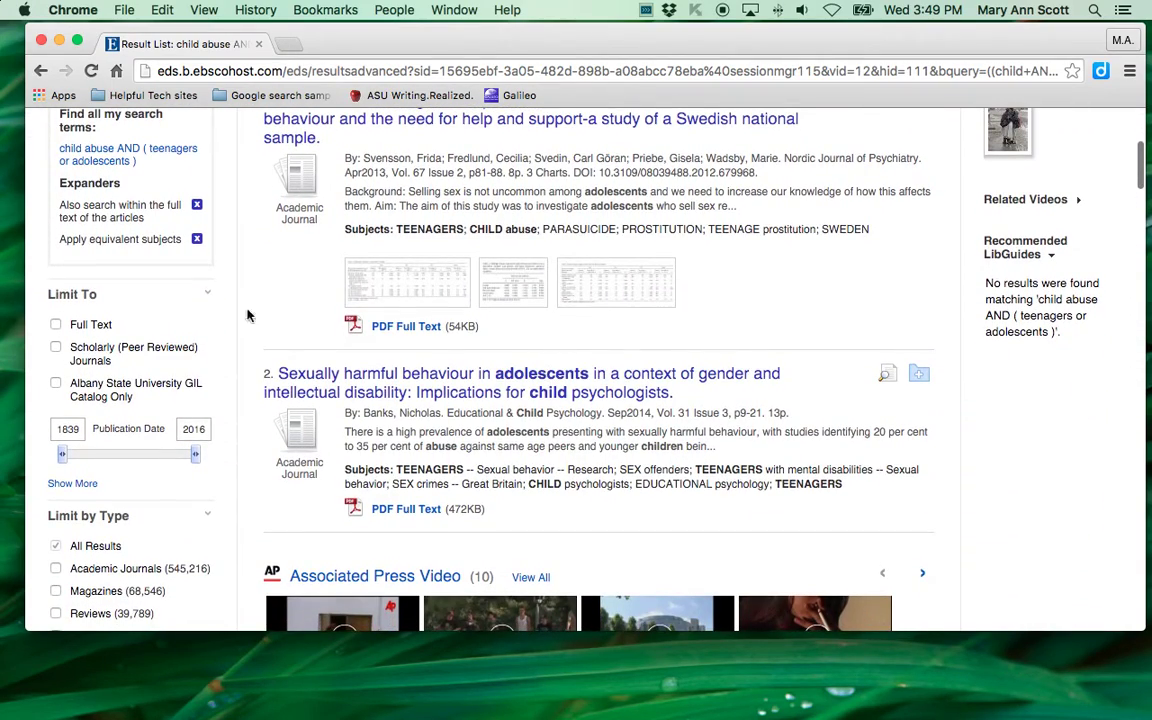
click(55, 325)
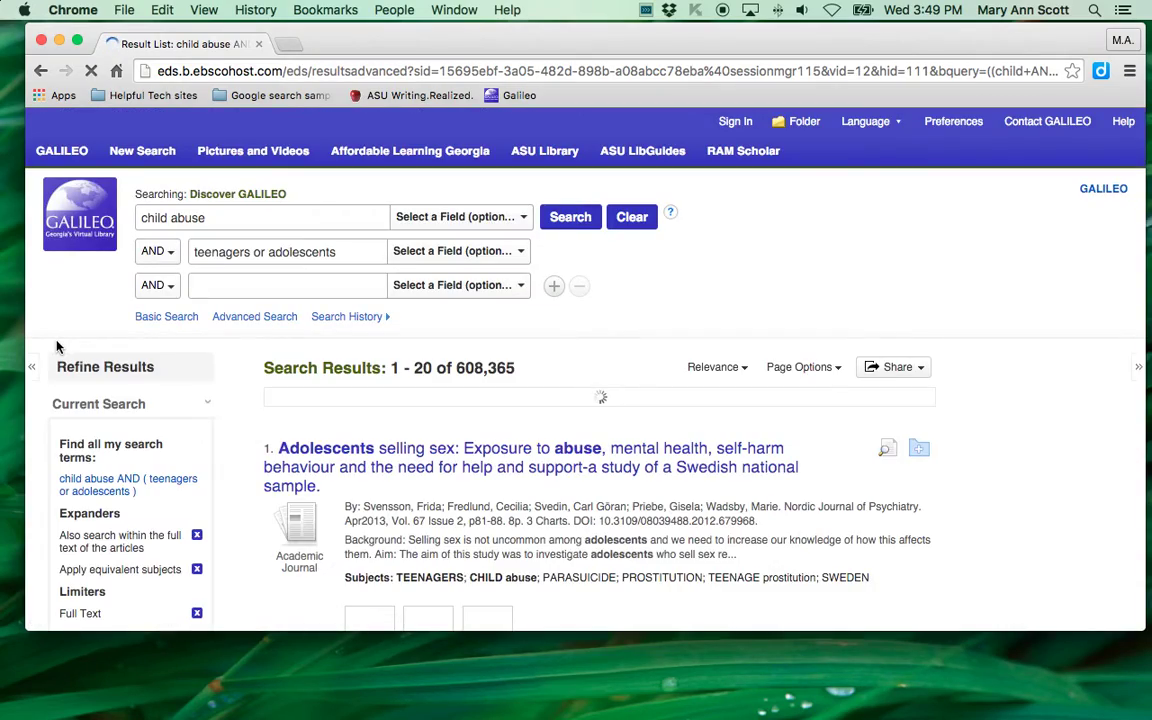
scroll(57, 345, down, 4)
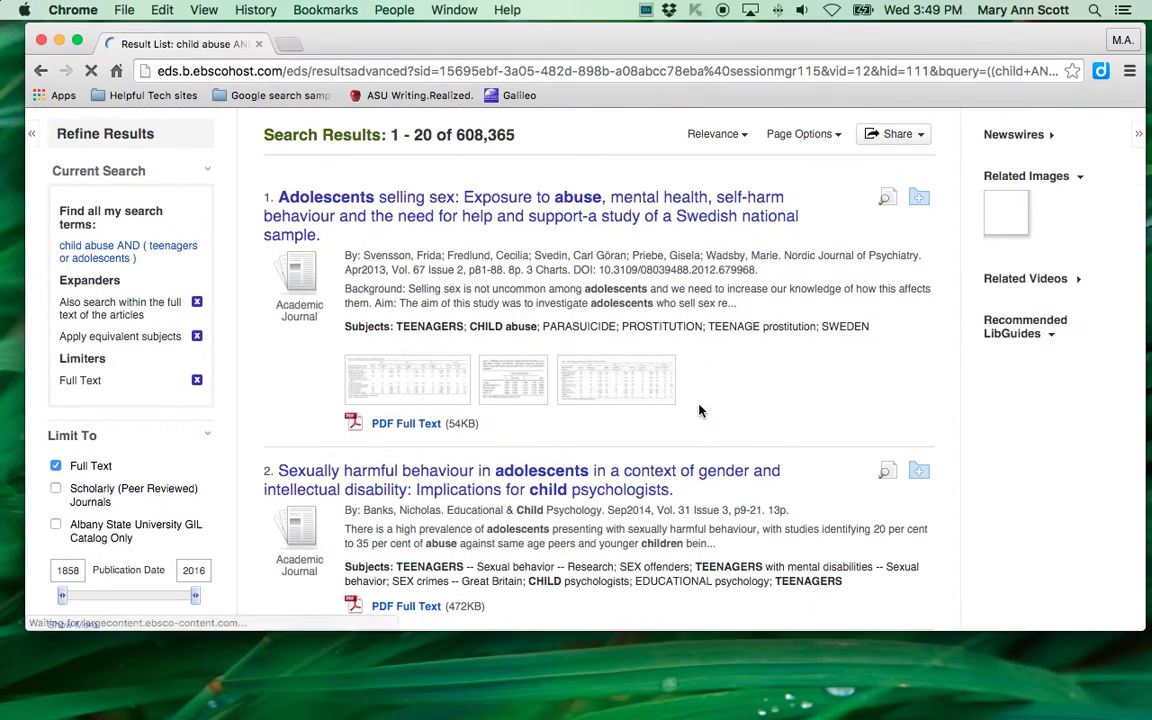
scroll(700, 410, down, 6)
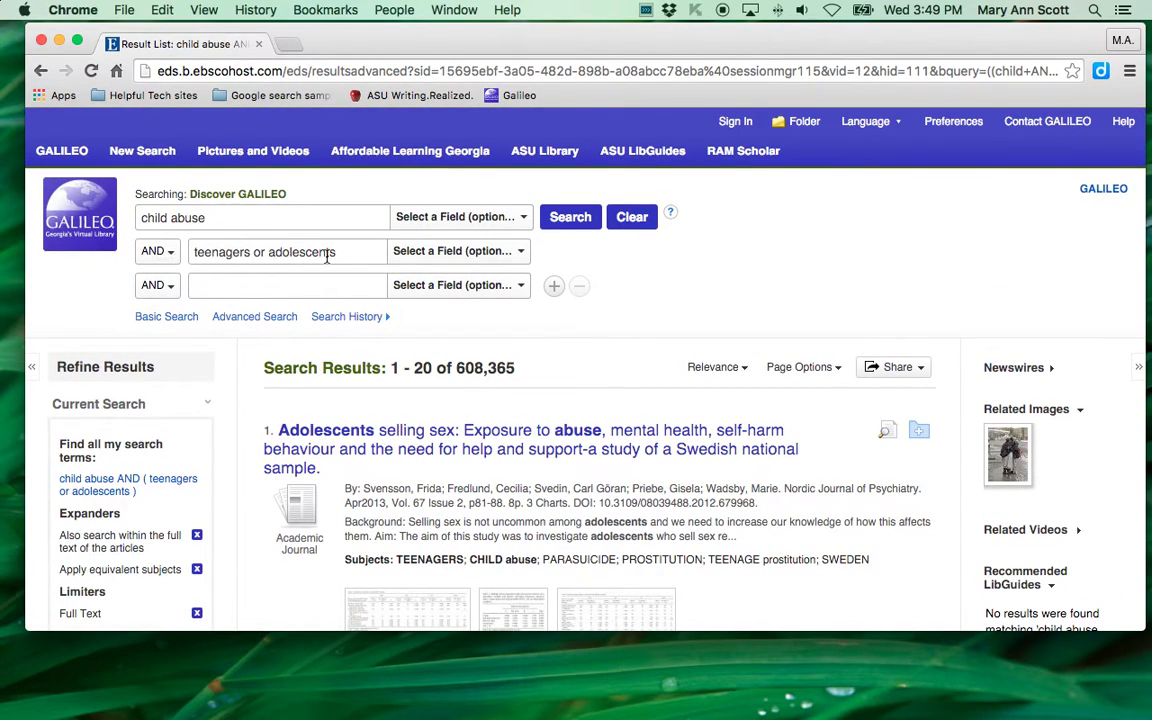
- Change the operator before teenagers or adolescents to NOT and rerun the child abuse search
click(172, 255)
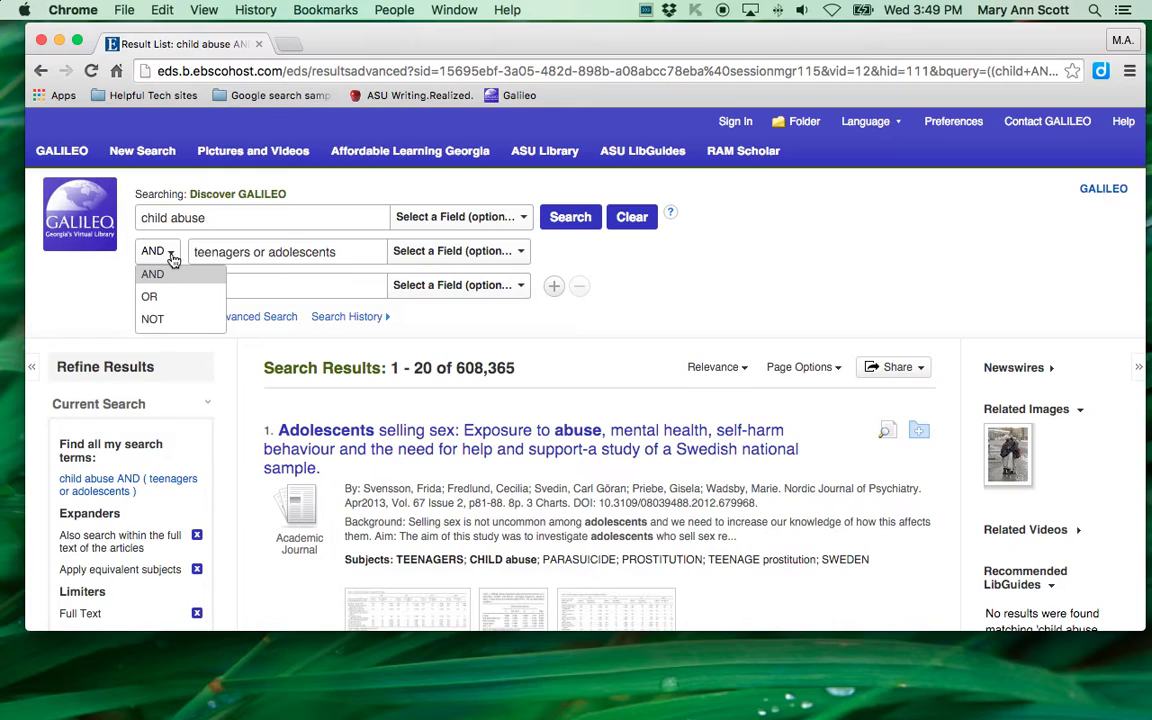
click(152, 318)
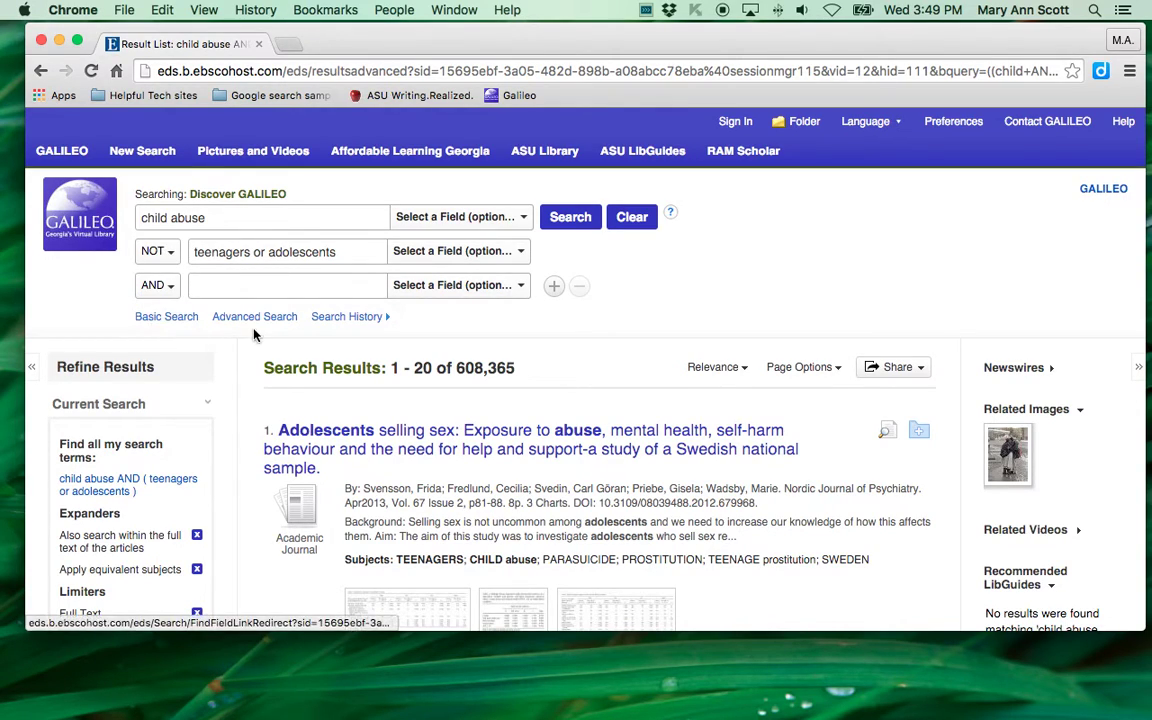
click(572, 219)
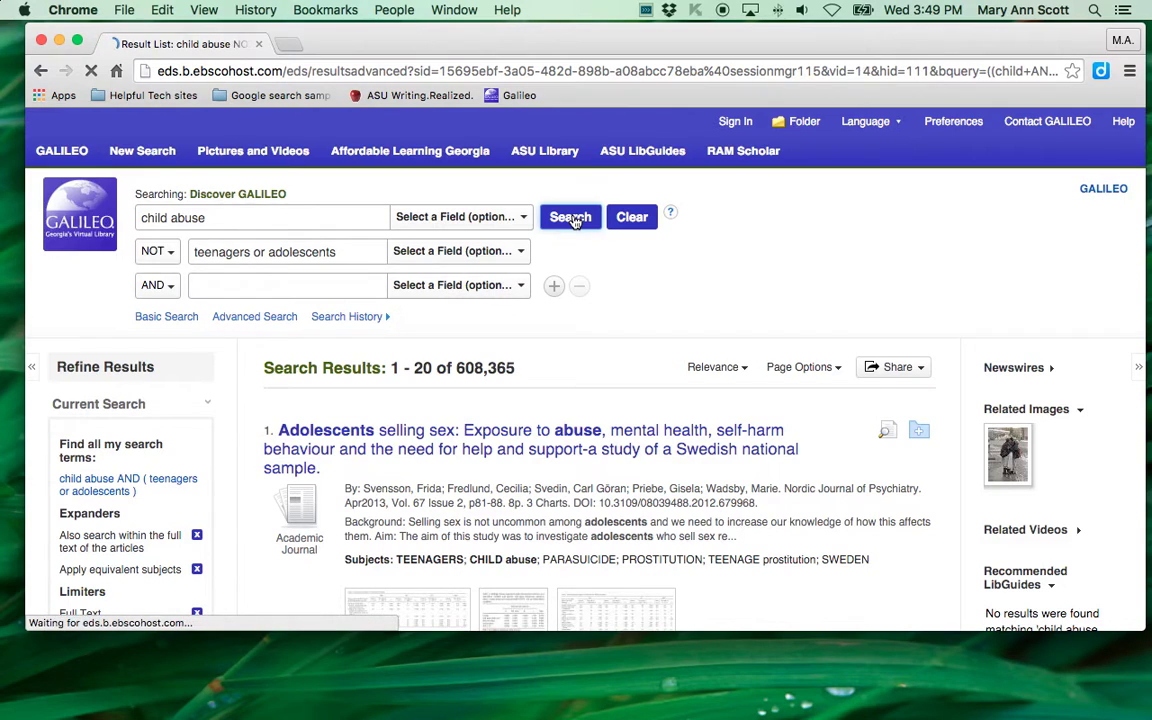